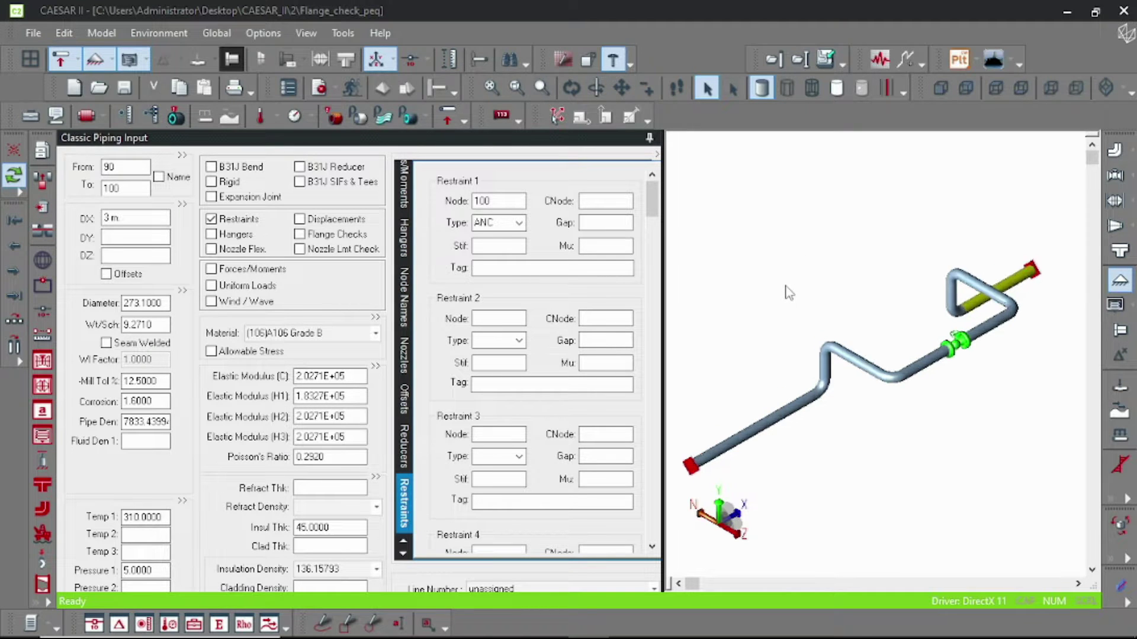
# Examine the rigid elements of the inline valve, from its body at node 53 to the flange ending at node 60.
pyautogui.moveTo(819, 365)
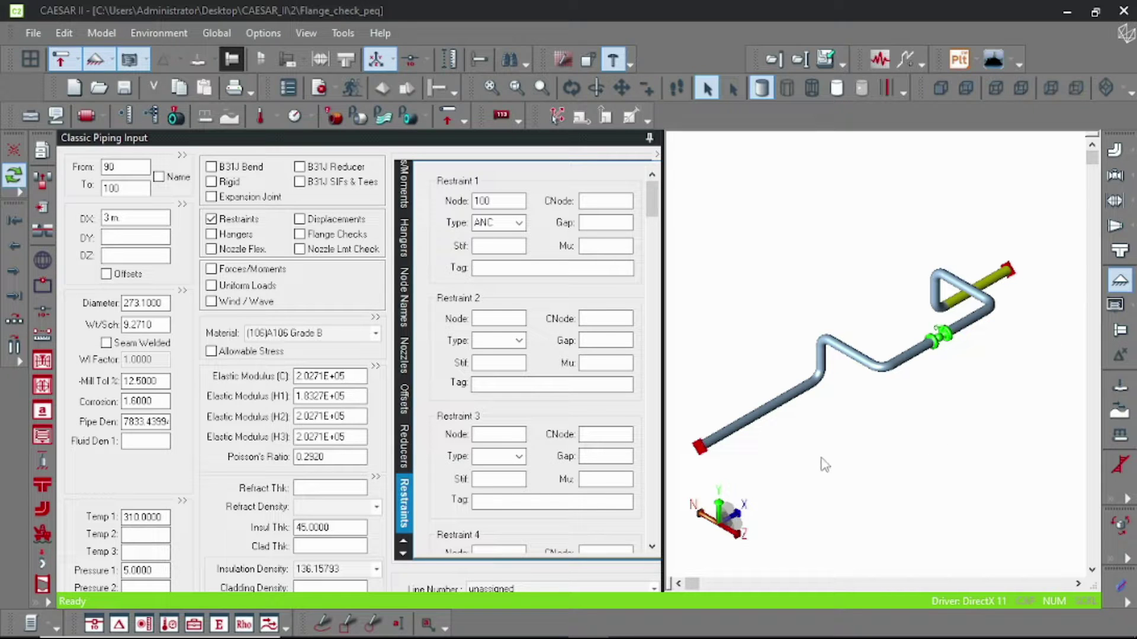
pyautogui.scroll(3, 977, 391)
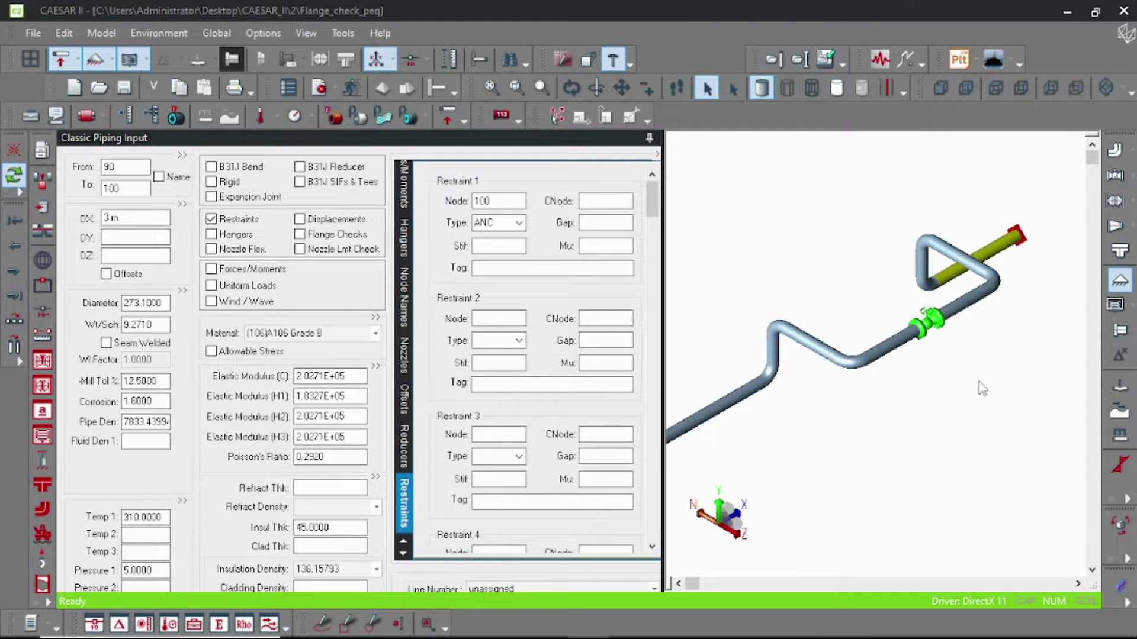
pyautogui.moveTo(998, 379); pyautogui.dragTo(976, 447, button='middle')
pyautogui.click(901, 396)
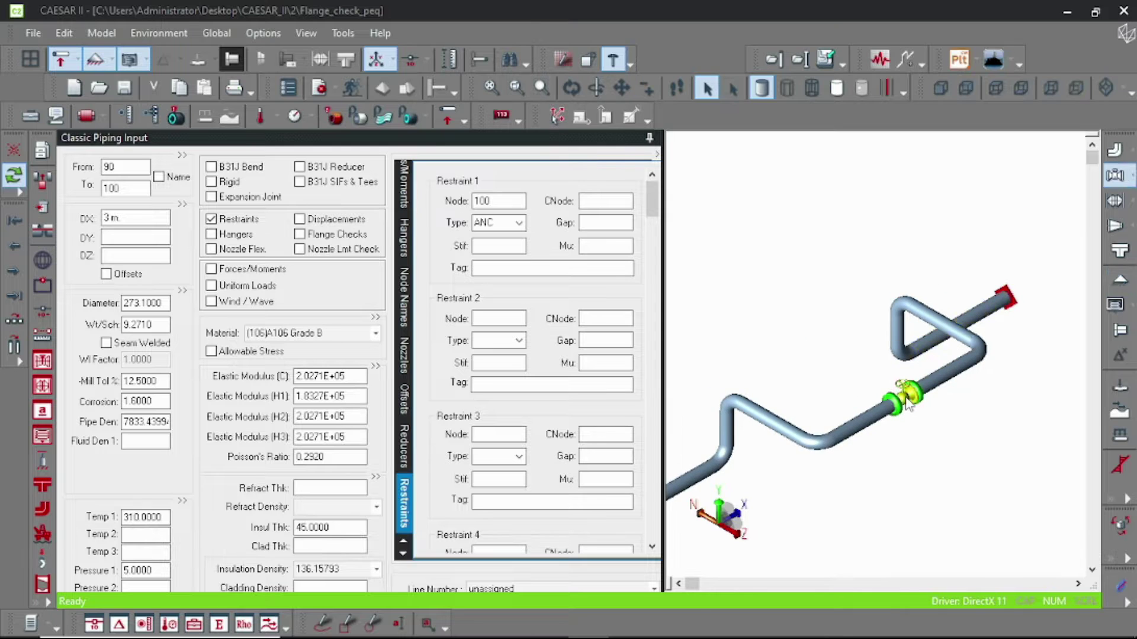
pyautogui.scroll(4, 901, 397)
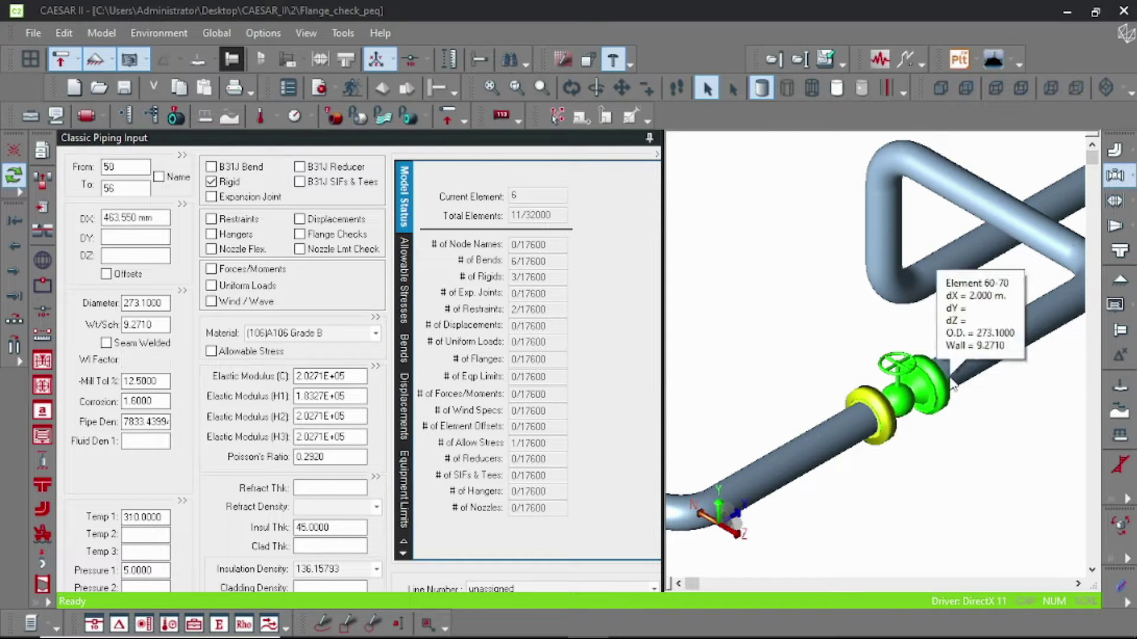
pyautogui.click(938, 382)
pyautogui.press('pagedown')
pyautogui.press('pagedown')
pyautogui.scroll(-4, 810, 501)
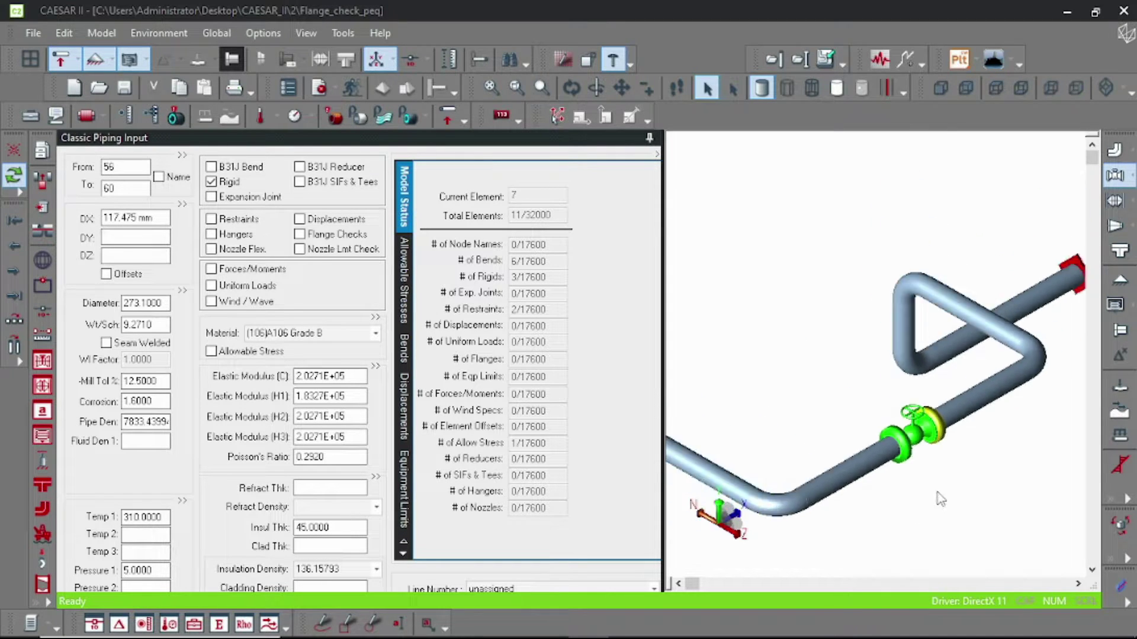
# Enable Flange Checks on the valve body element between nodes 53 and 56.
pyautogui.moveTo(810, 501); pyautogui.dragTo(964, 421, button='middle')
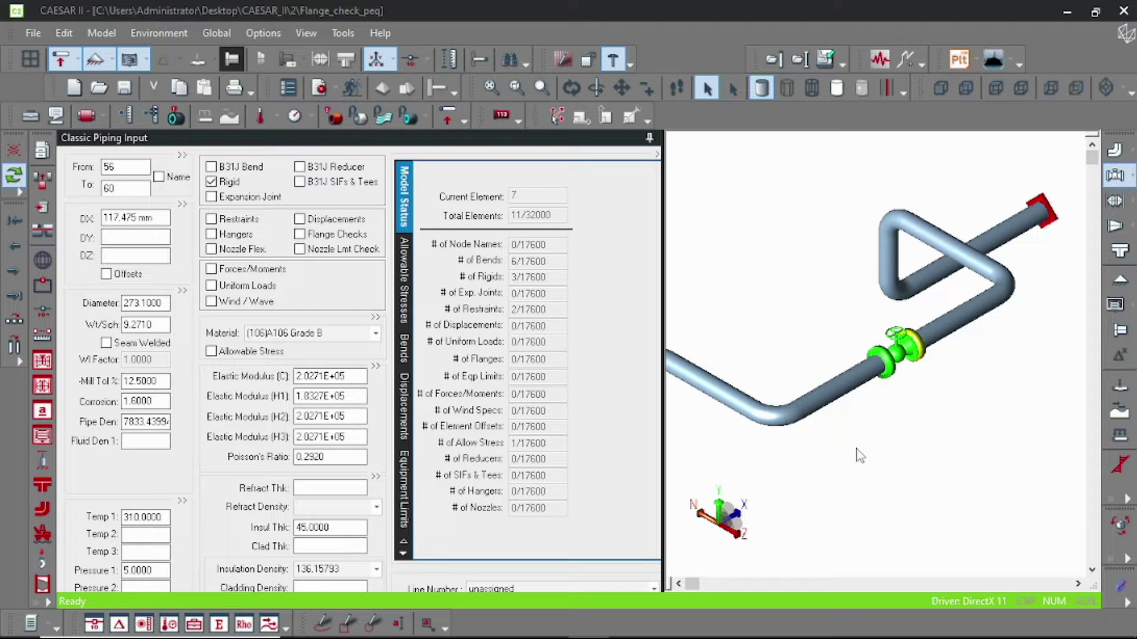
pyautogui.scroll(3, 960, 456)
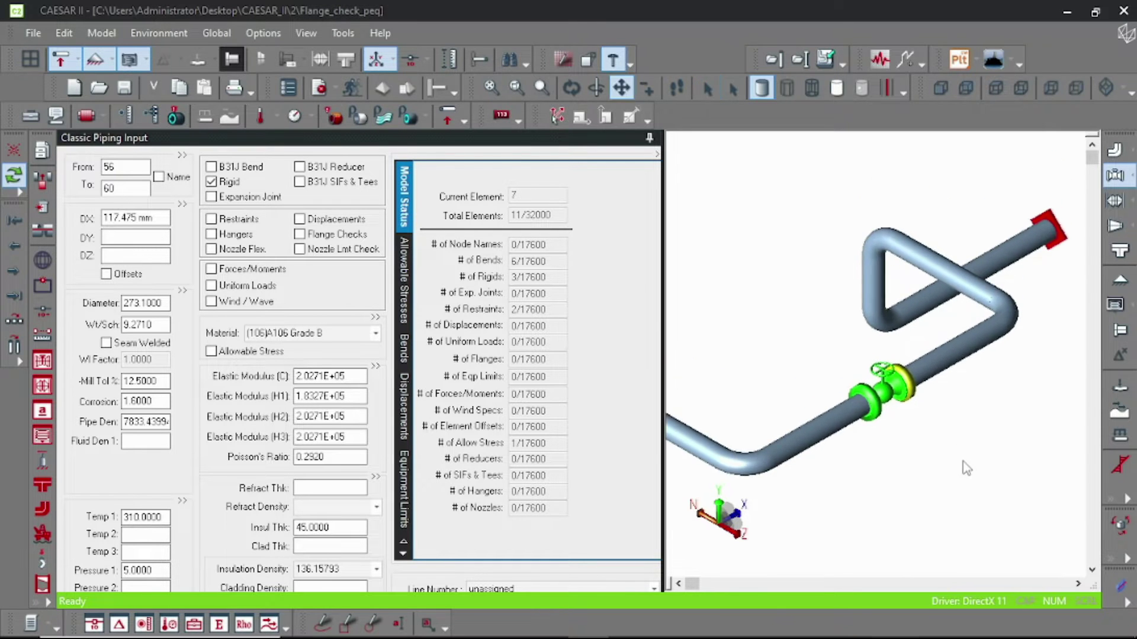
pyautogui.click(889, 401)
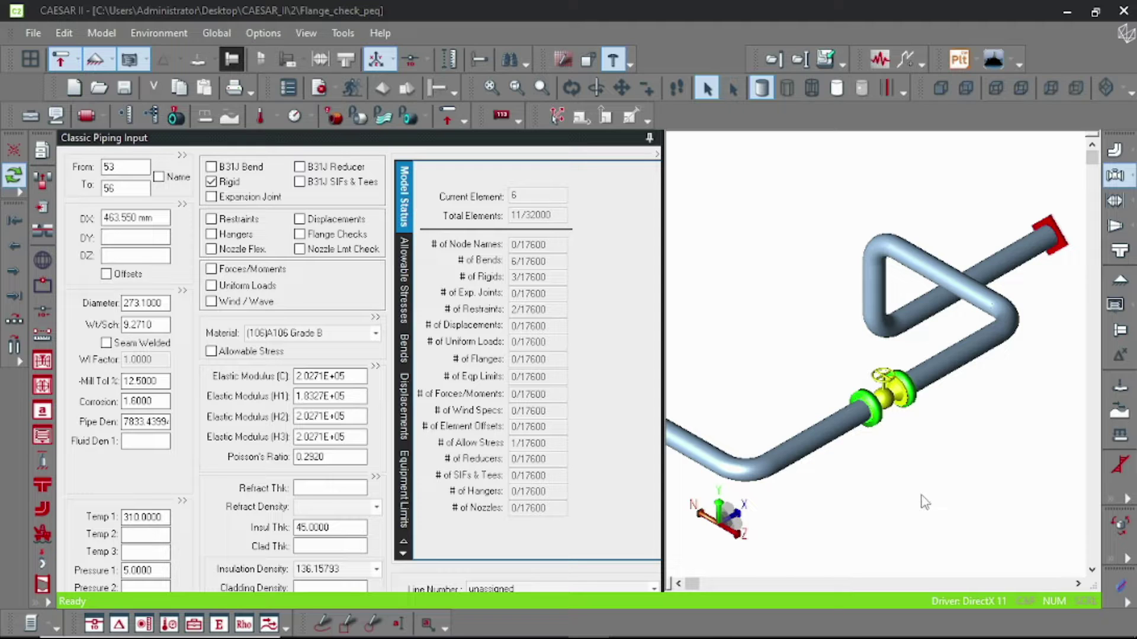
pyautogui.click(299, 236)
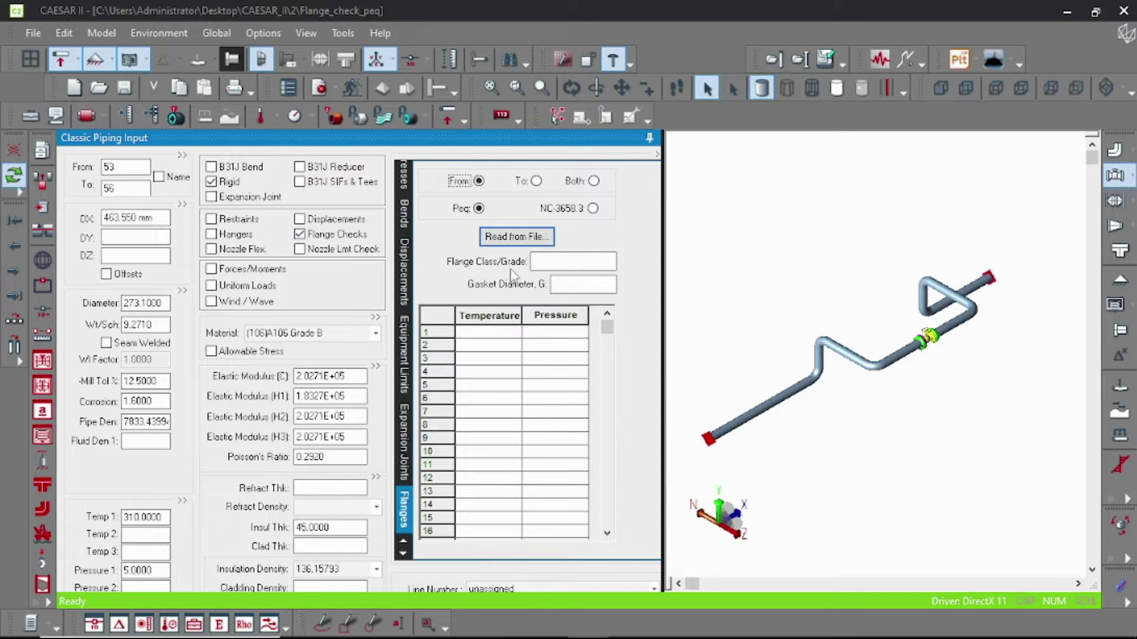
# Turn off the automatic view reset on refresh.
pyautogui.click(171, 36)
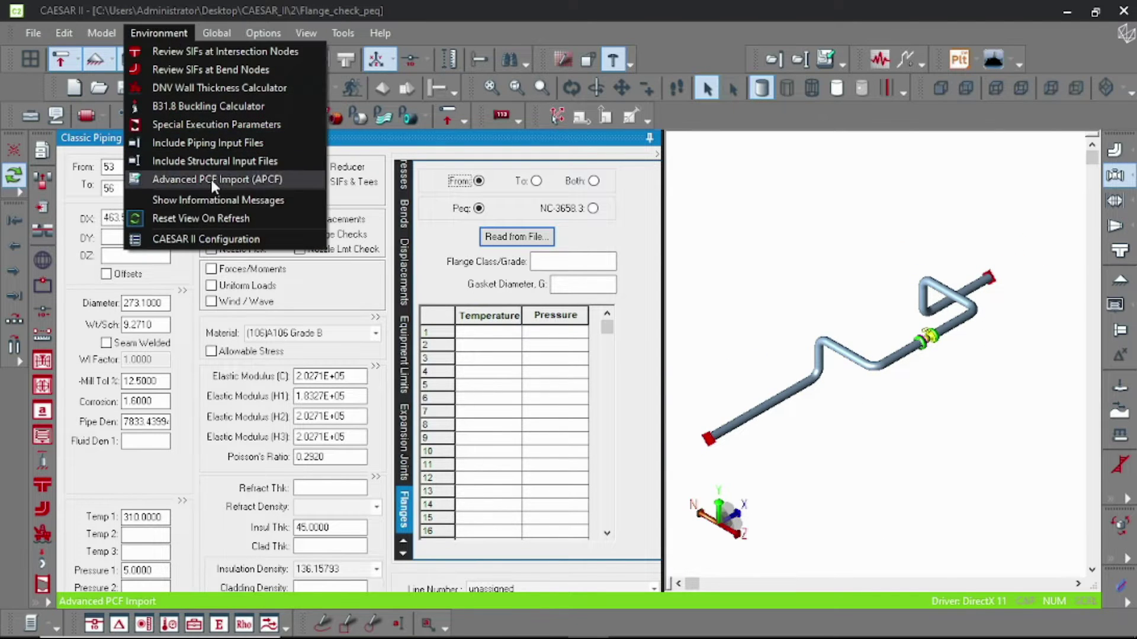
pyautogui.click(208, 215)
pyautogui.scroll(5, 961, 347)
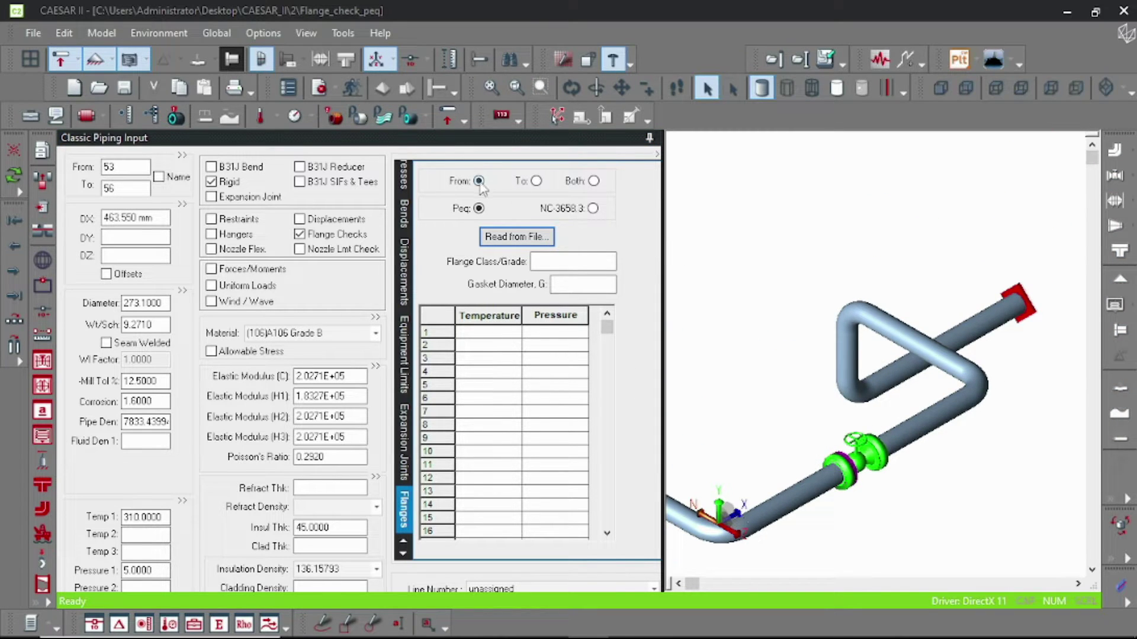
# Apply the flange check to both ends of the valve element with the Peq method.
pyautogui.click(536, 182)
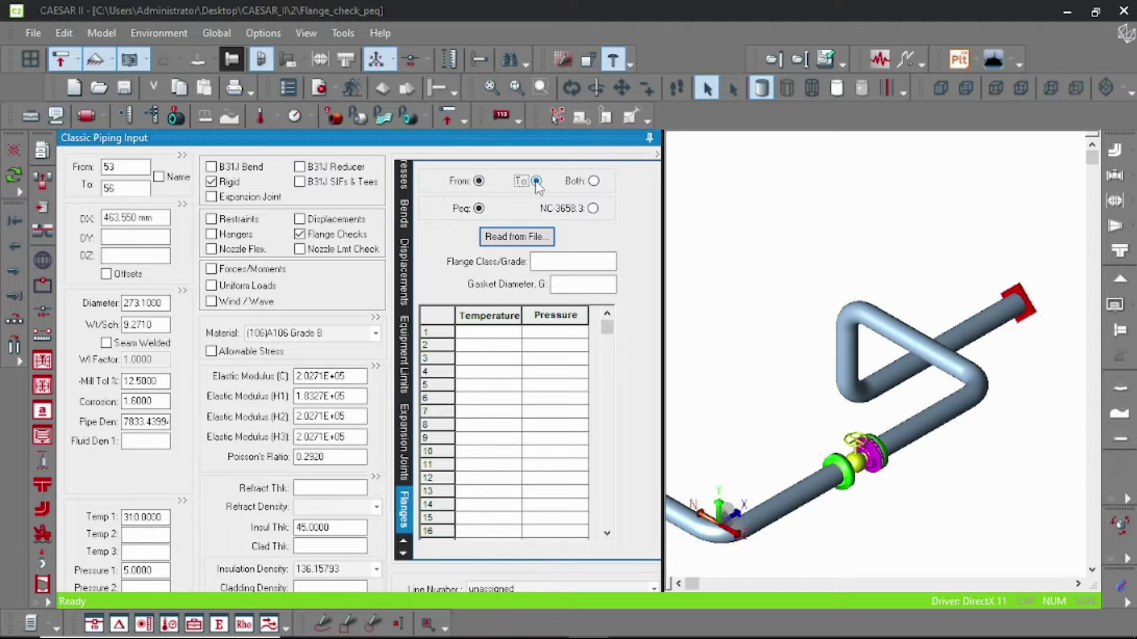
pyautogui.click(594, 181)
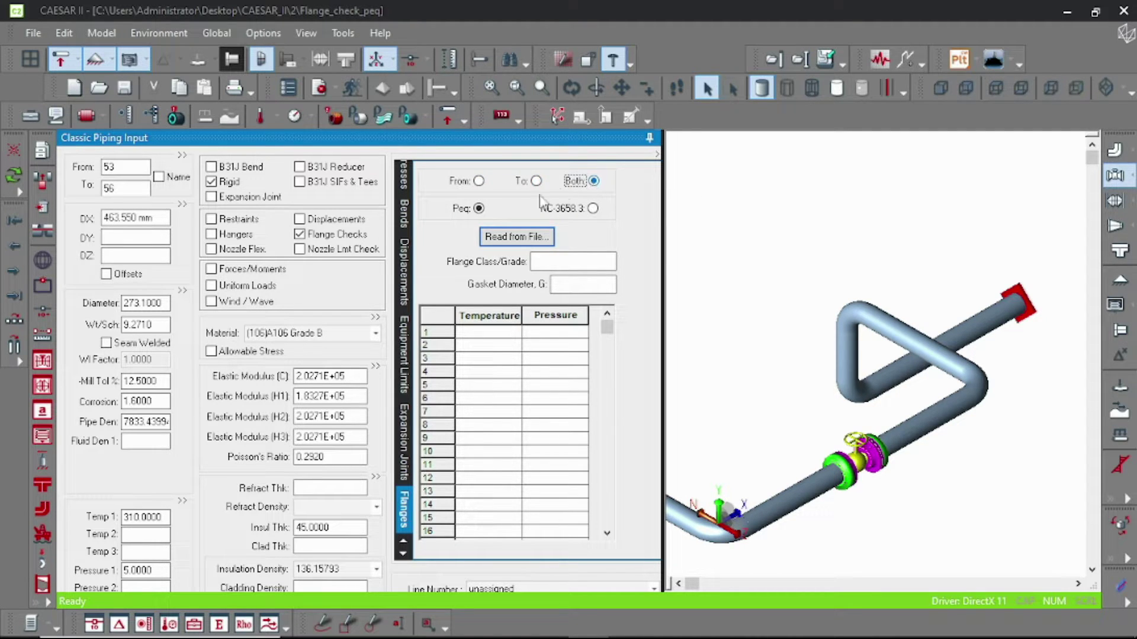
pyautogui.click(593, 208)
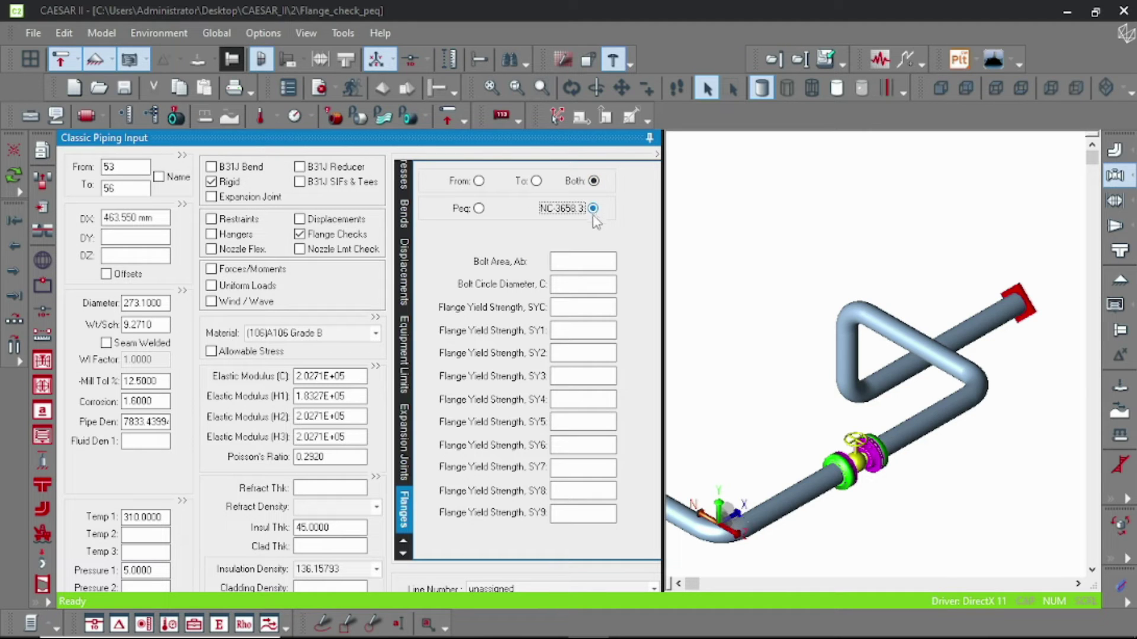
pyautogui.click(478, 209)
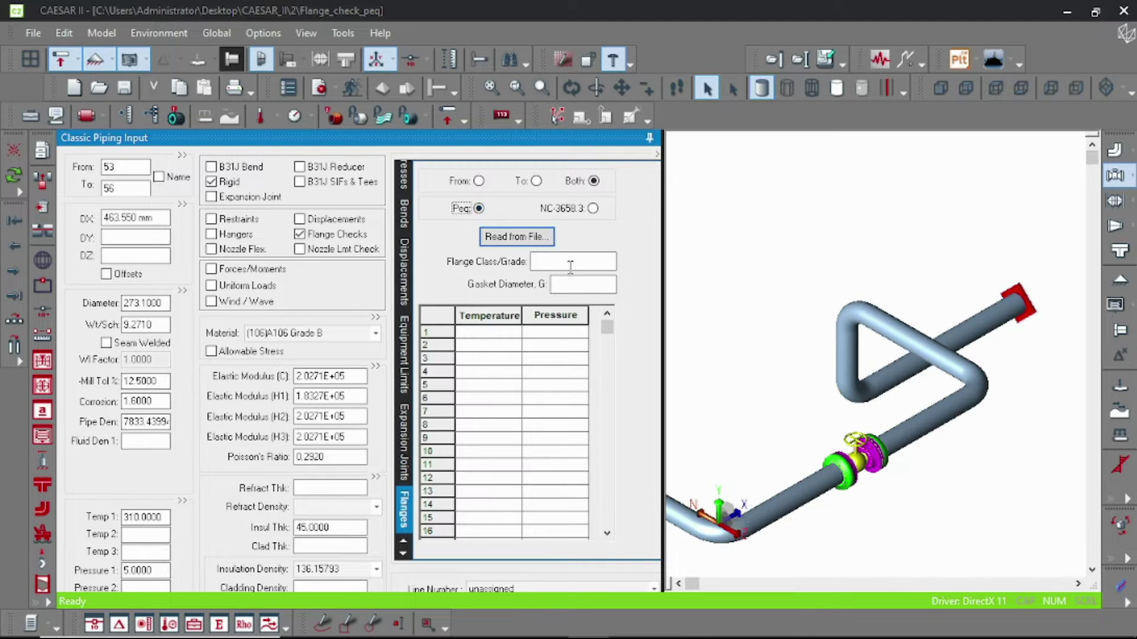
pyautogui.click(479, 333)
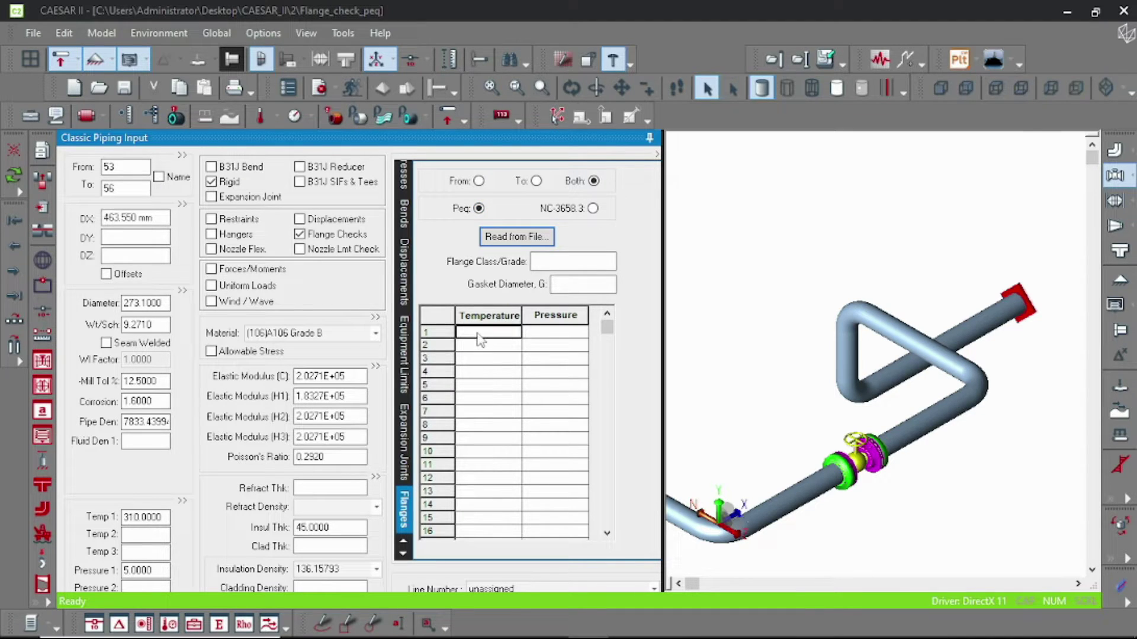
pyautogui.click(560, 334)
pyautogui.click(560, 264)
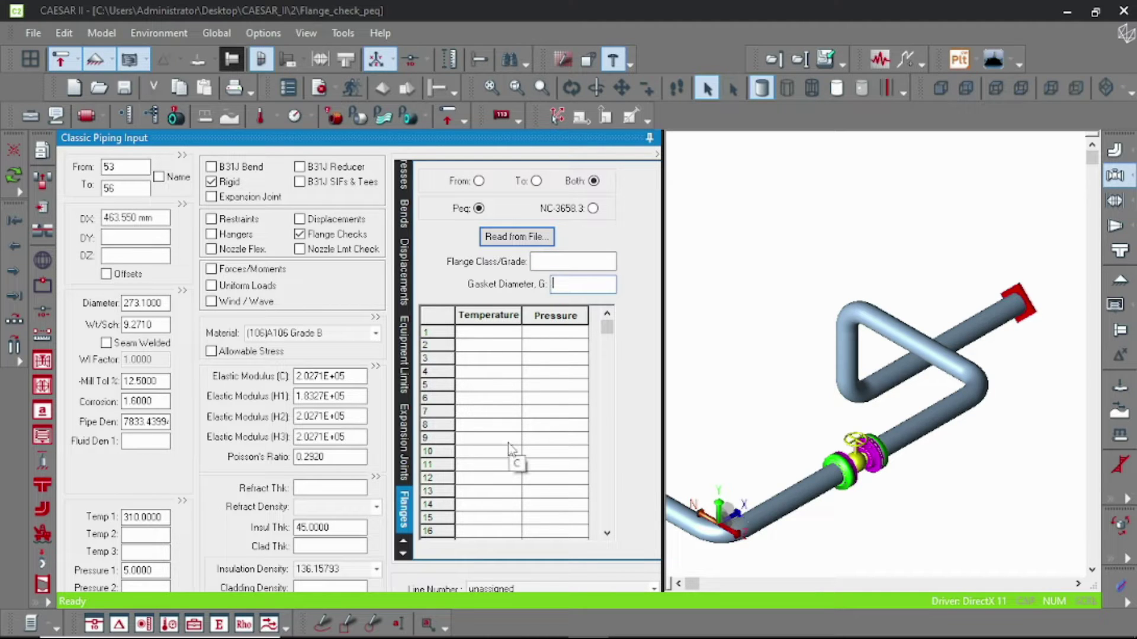
pyautogui.scroll(-3, 754, 328)
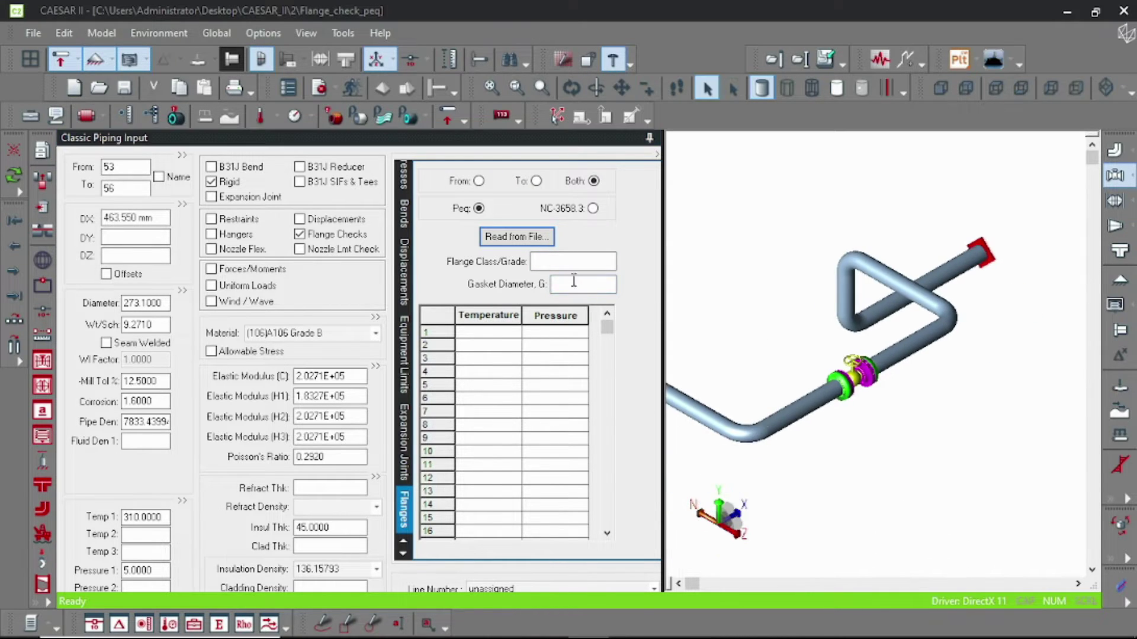
# Load the flange pressure ratings from file for ASME-2009, class 300, material grade 1.1.
pyautogui.click(516, 237)
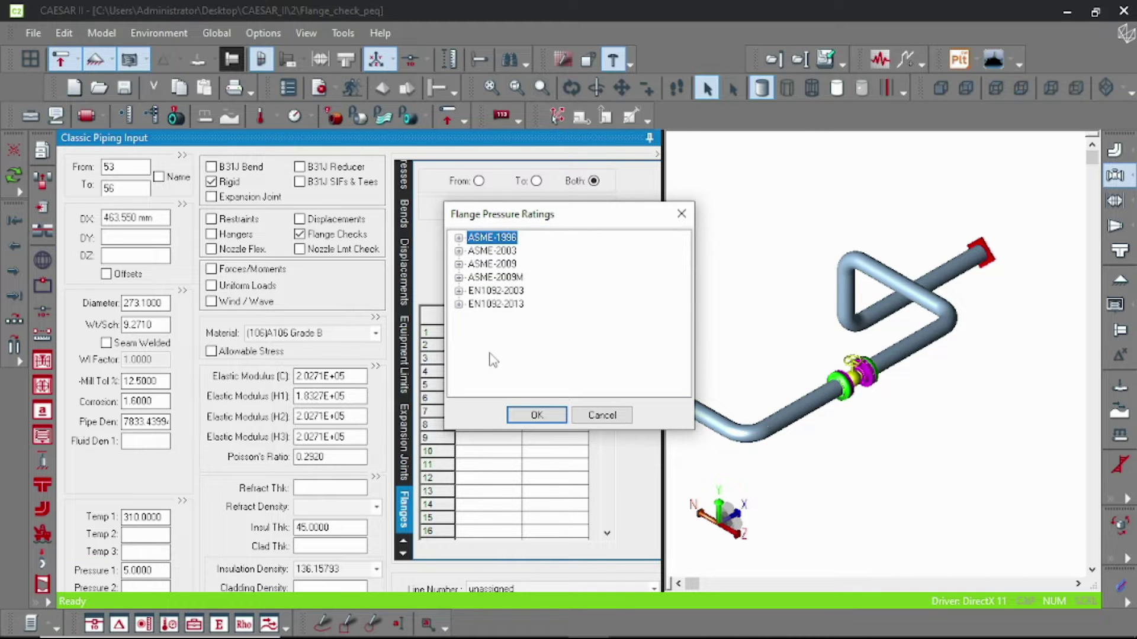
pyautogui.doubleClick(490, 265)
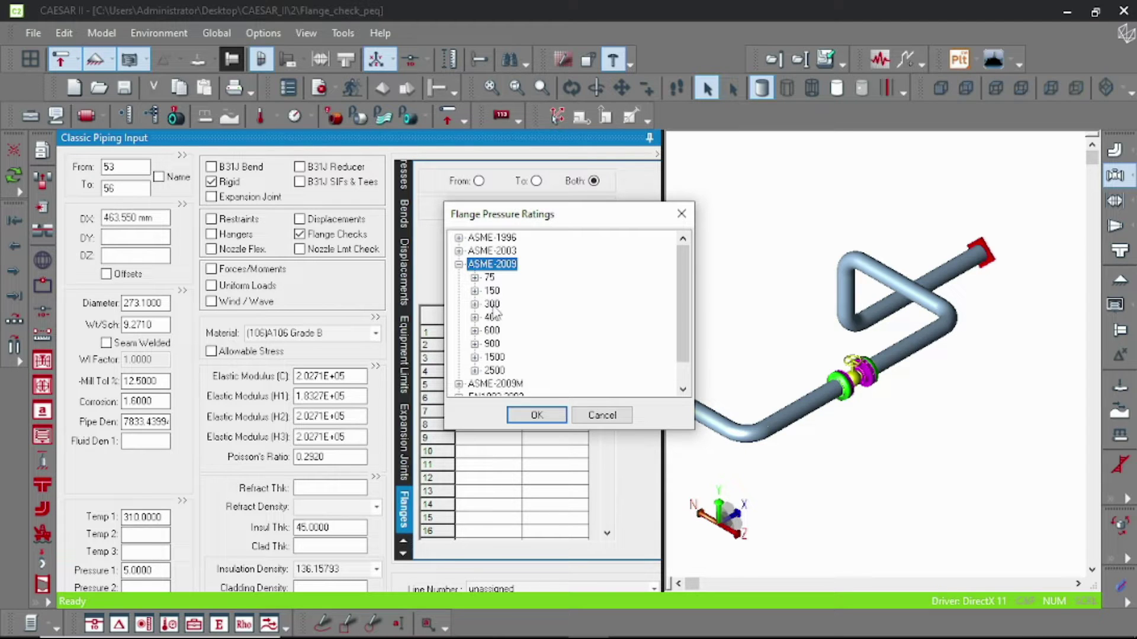
pyautogui.doubleClick(492, 304)
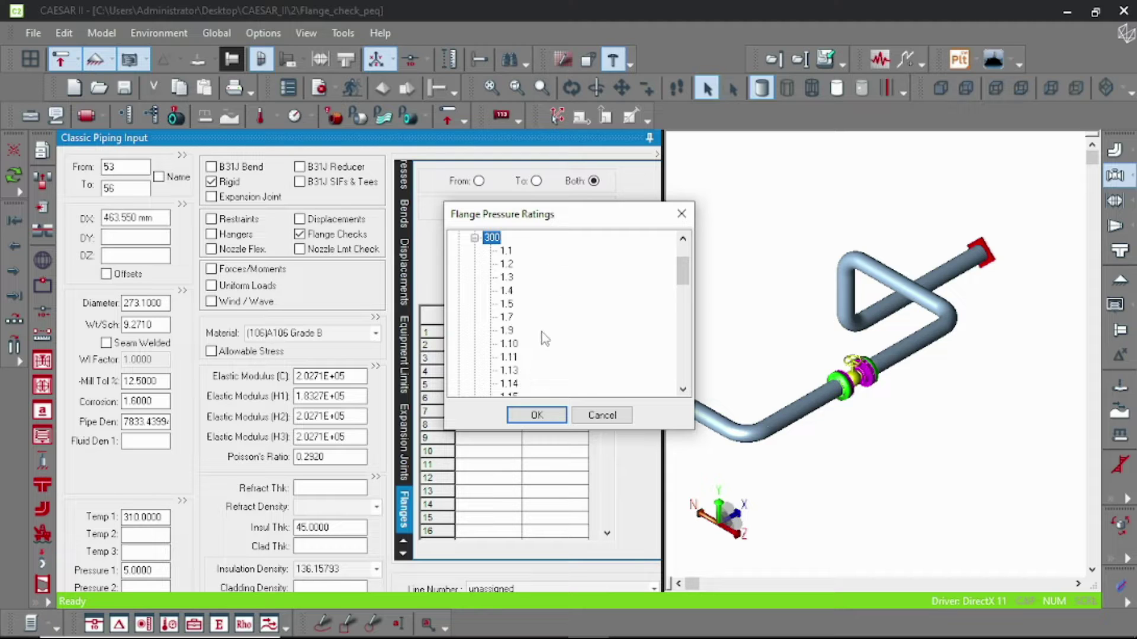
pyautogui.scroll(-12, 545, 339)
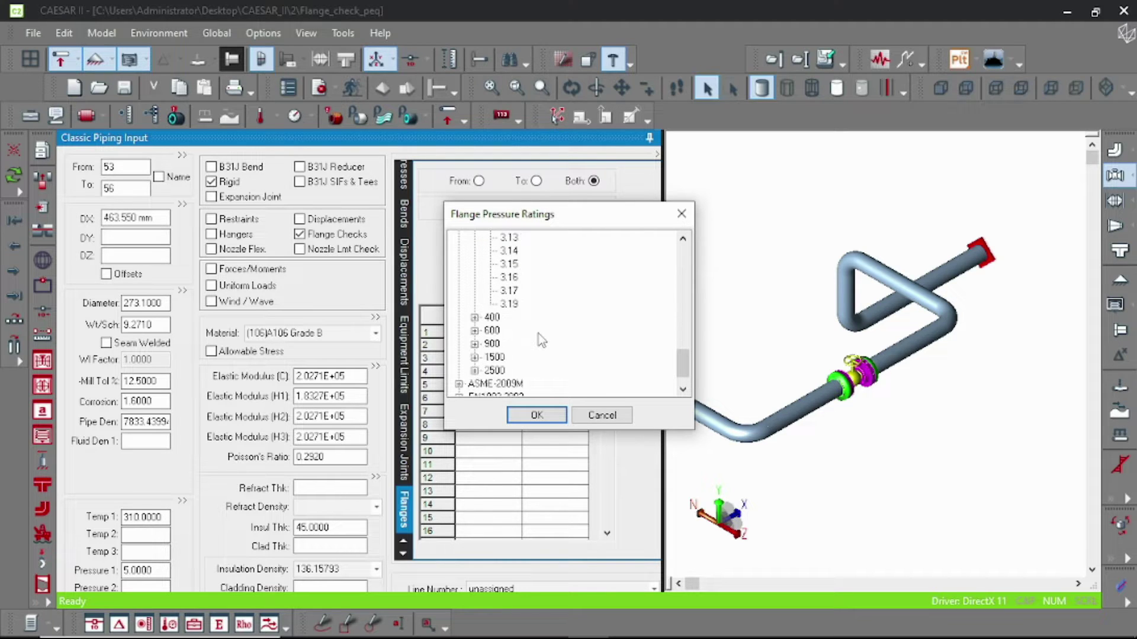
pyautogui.scroll(13, 540, 339)
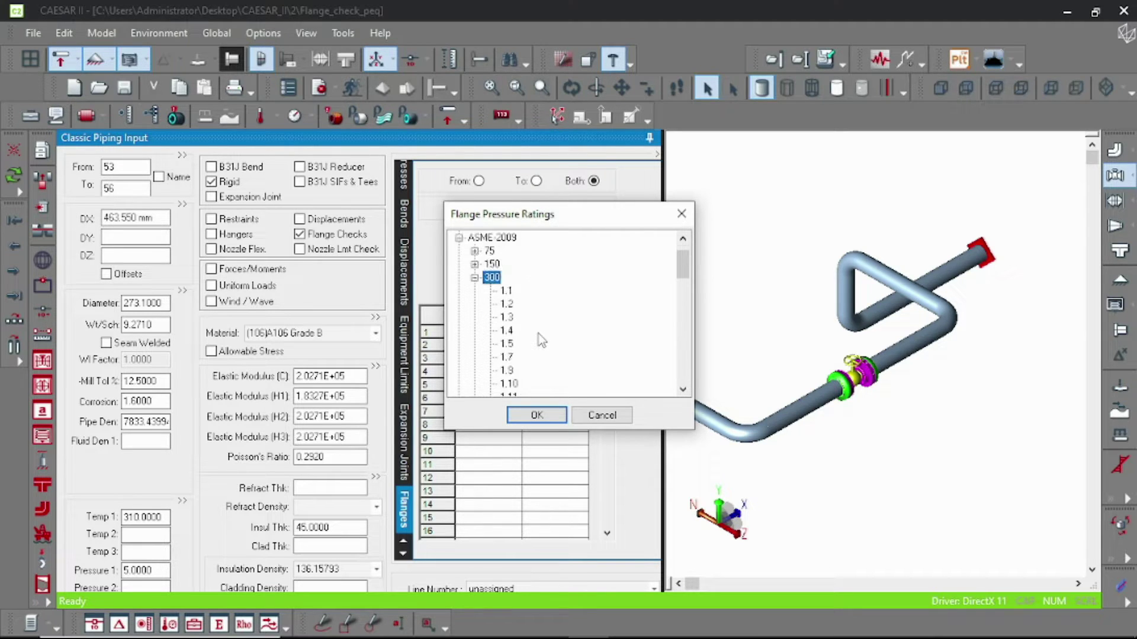
pyautogui.scroll(1, 540, 339)
pyautogui.scroll(-1, 543, 350)
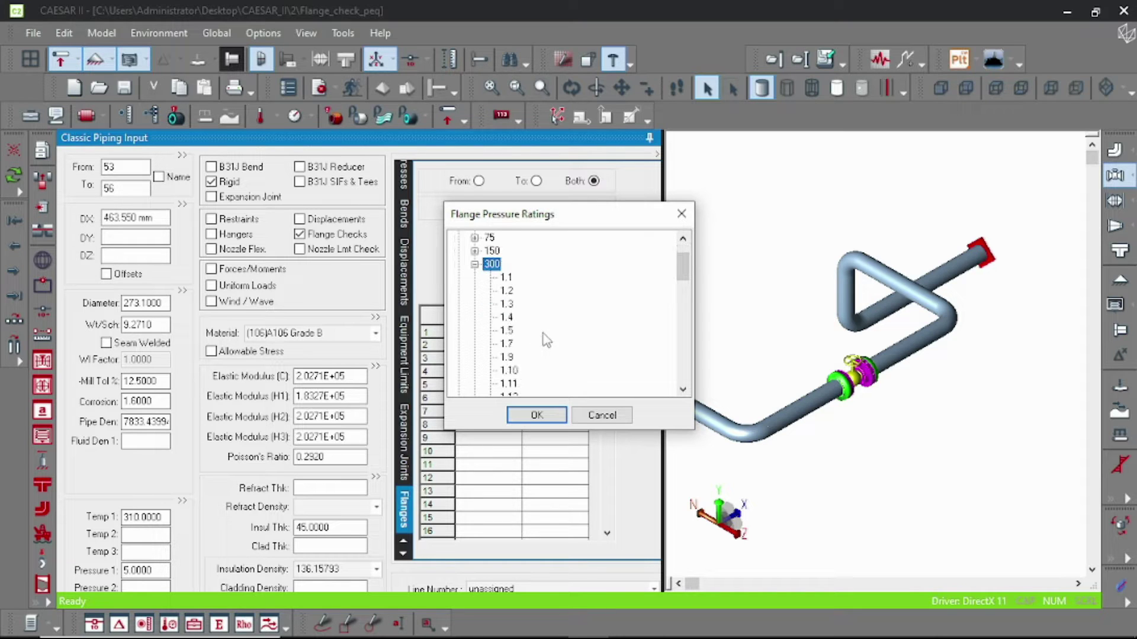
pyautogui.click(507, 278)
pyautogui.click(536, 416)
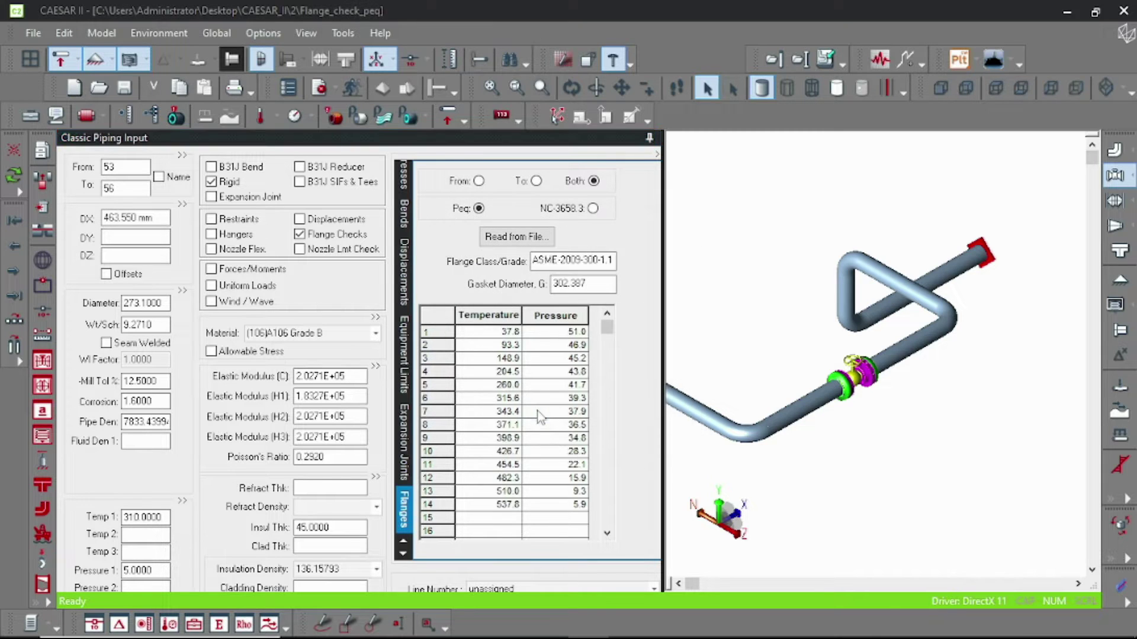
pyautogui.scroll(3, 949, 426)
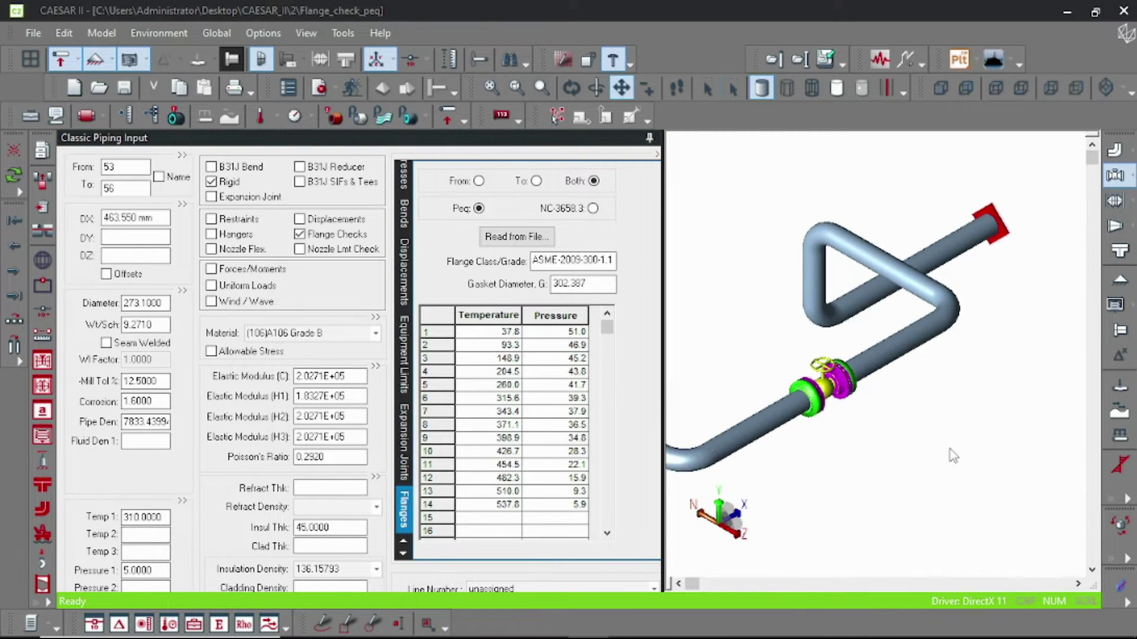
pyautogui.scroll(-2, 949, 417)
pyautogui.scroll(2, 942, 432)
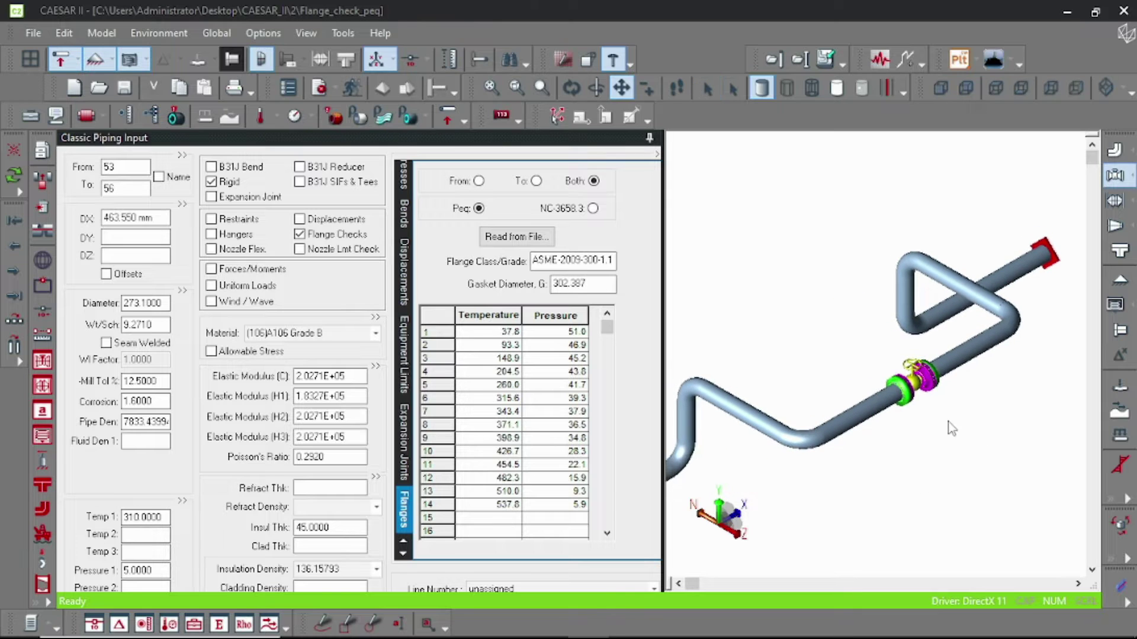
pyautogui.scroll(1, 948, 439)
pyautogui.moveTo(971, 439); pyautogui.dragTo(959, 447, button='middle')
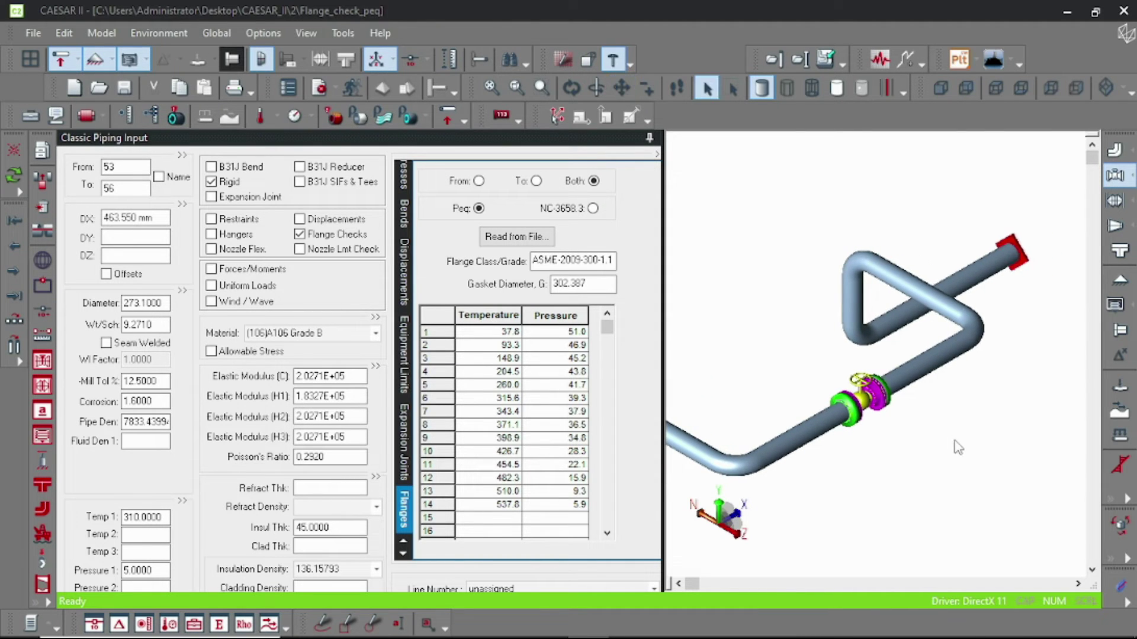
# Run the error check on the piping model and open the static analysis load case editor.
pyautogui.click(308, 90)
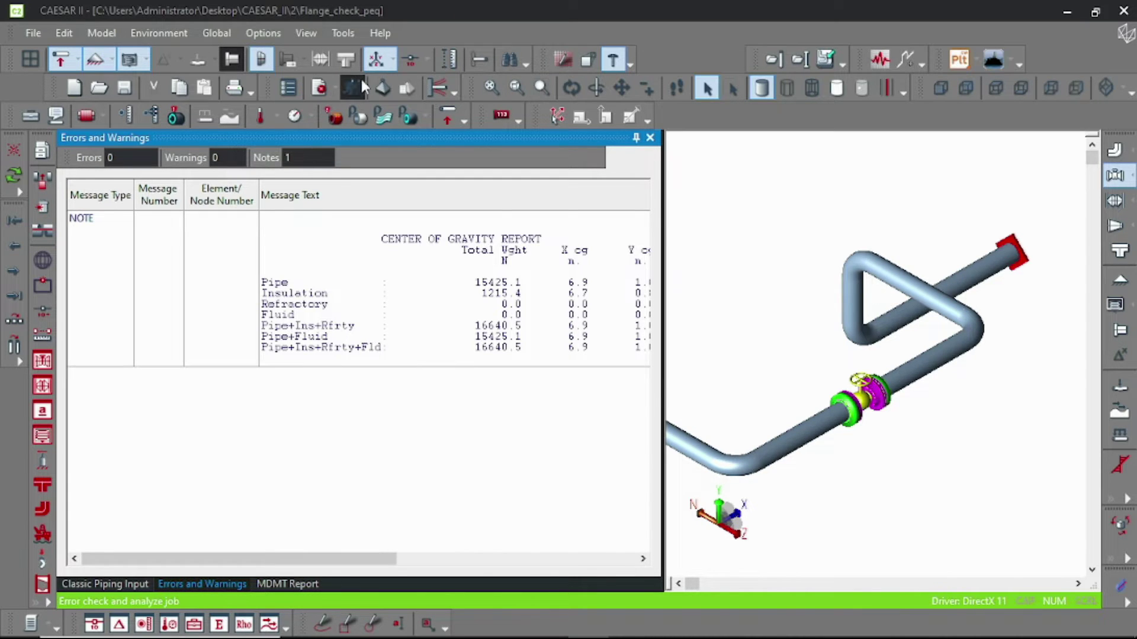
pyautogui.click(375, 90)
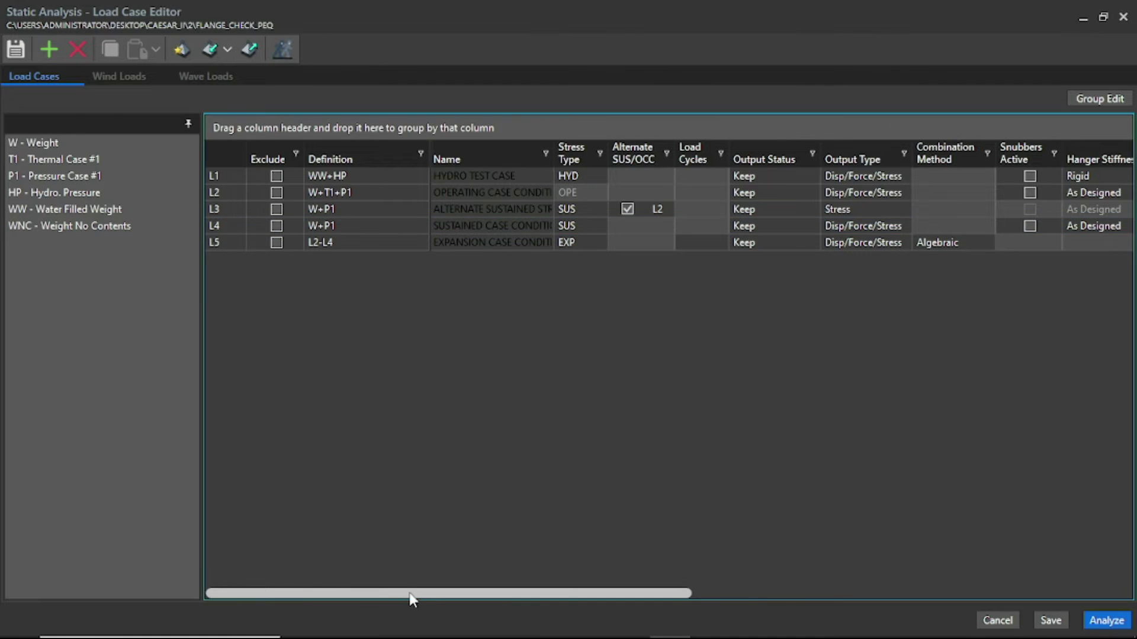
# Set the flange analysis temperature of operating load case L2 to TMax using the grouped editing view.
pyautogui.moveTo(411, 594); pyautogui.dragTo(945, 616)
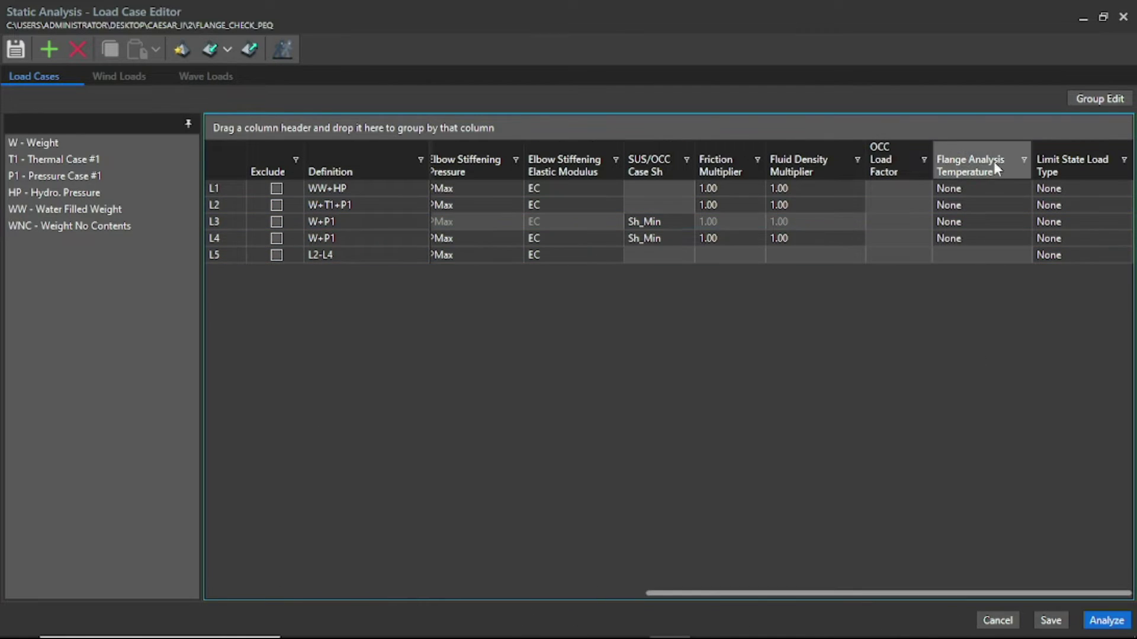
pyautogui.click(971, 188)
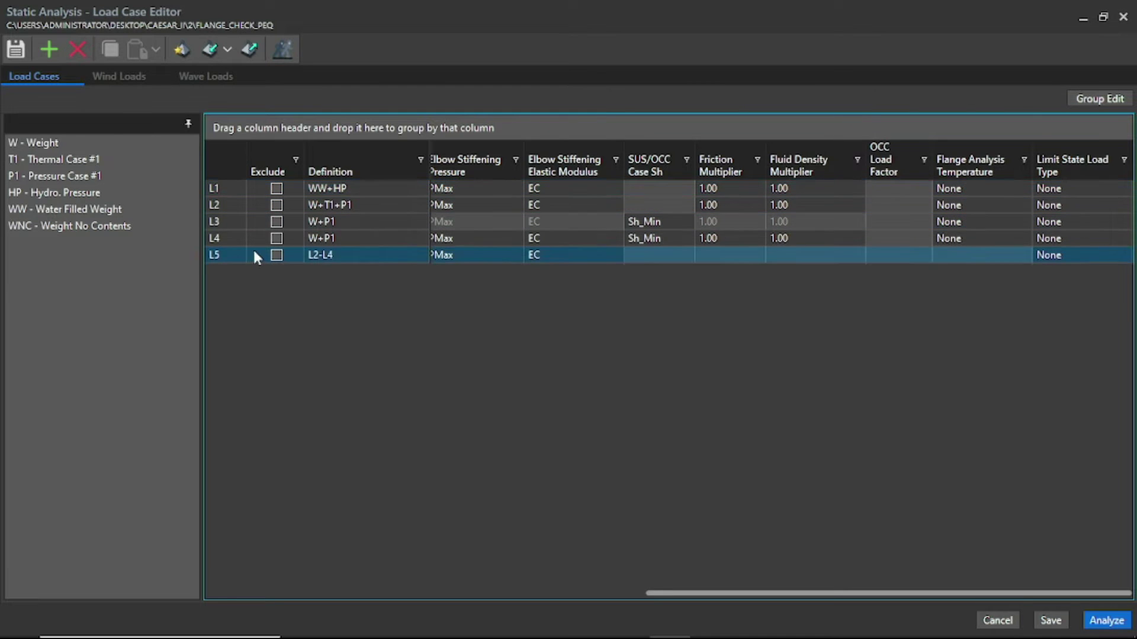
pyautogui.click(1109, 101)
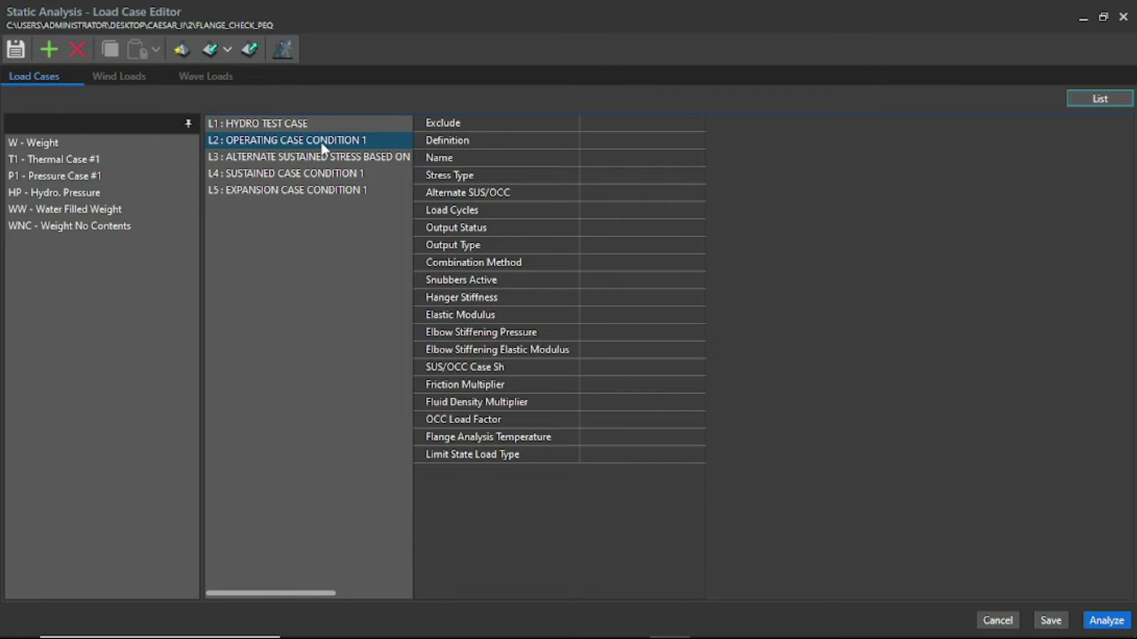
pyautogui.click(321, 142)
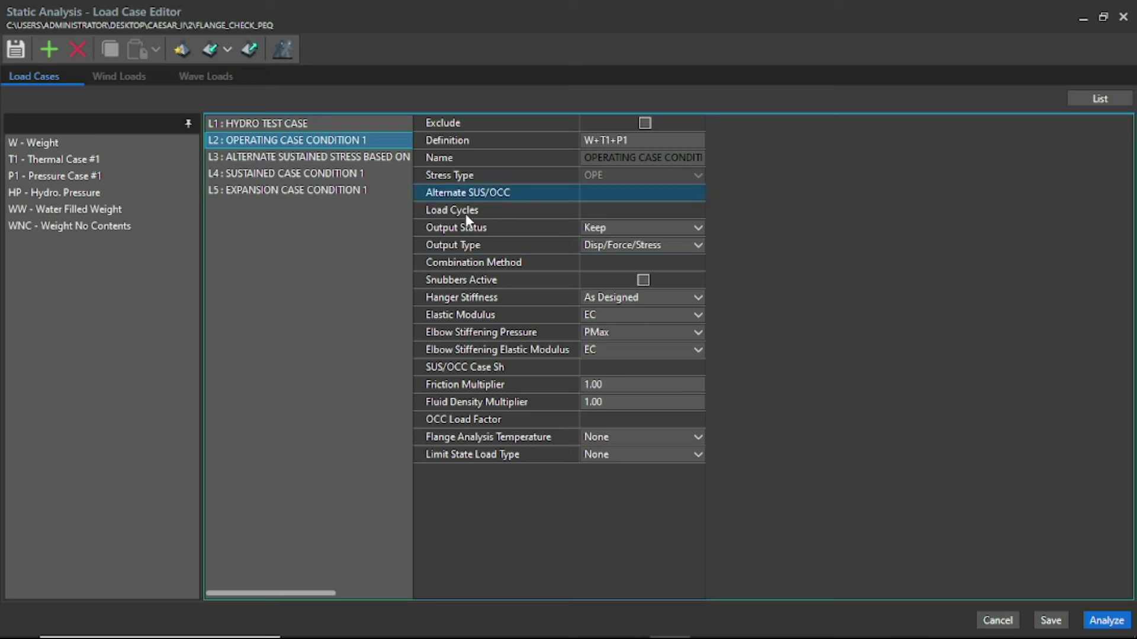
pyautogui.click(697, 438)
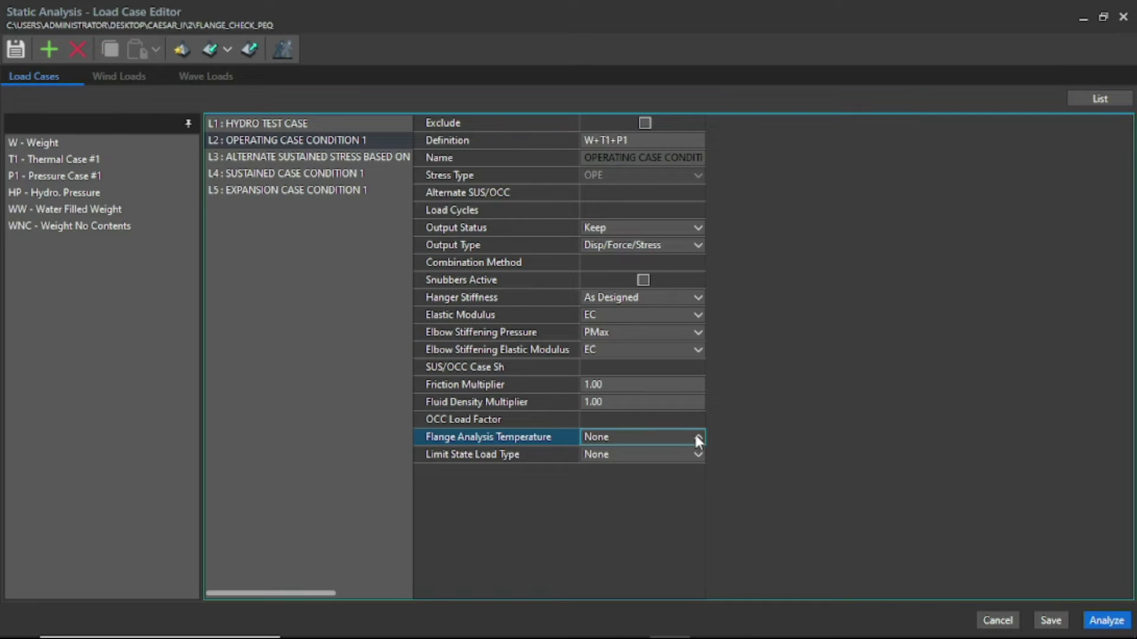
pyautogui.click(692, 436)
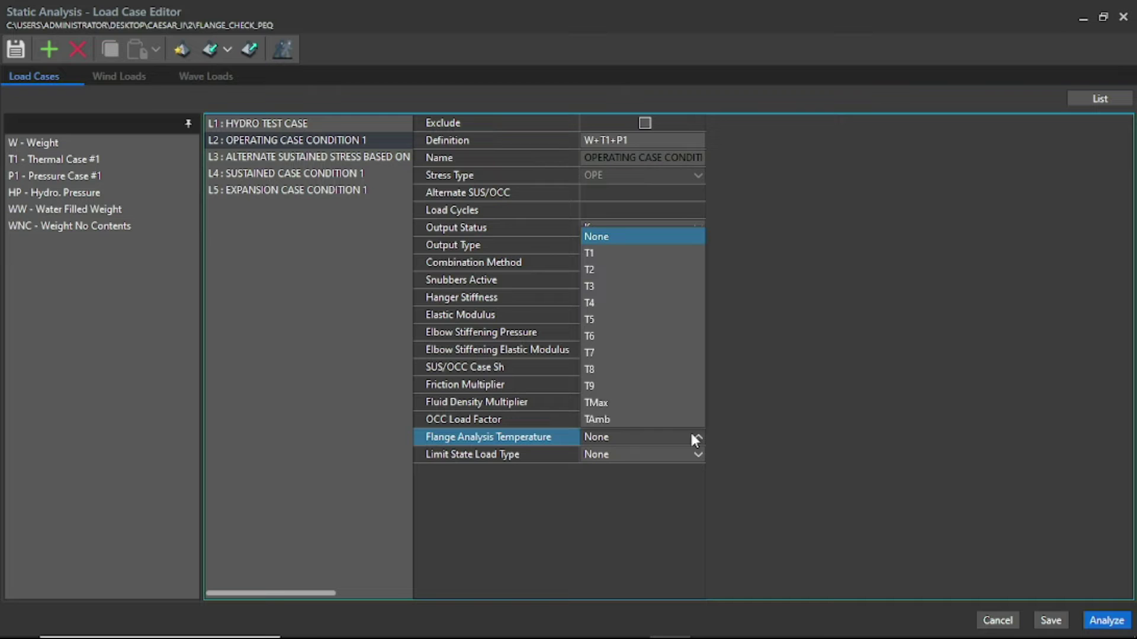
pyautogui.click(601, 403)
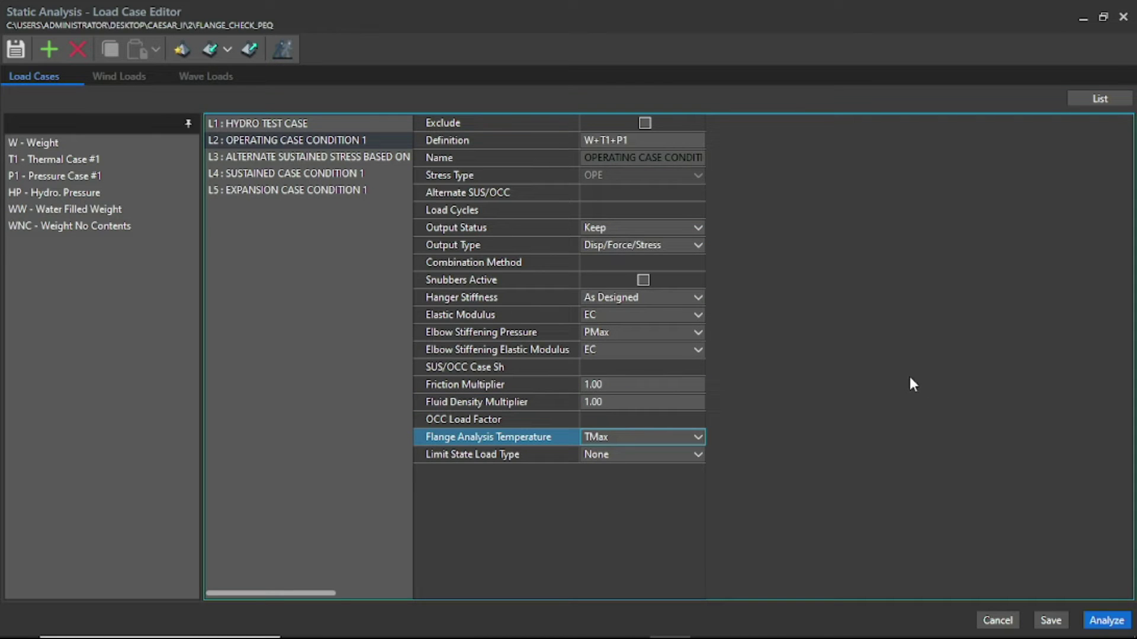
# Set the flange analysis temperature of sustained load case L4 to TMax, and run the static analysis with the saved load cases.
pyautogui.click(298, 175)
pyautogui.click(634, 436)
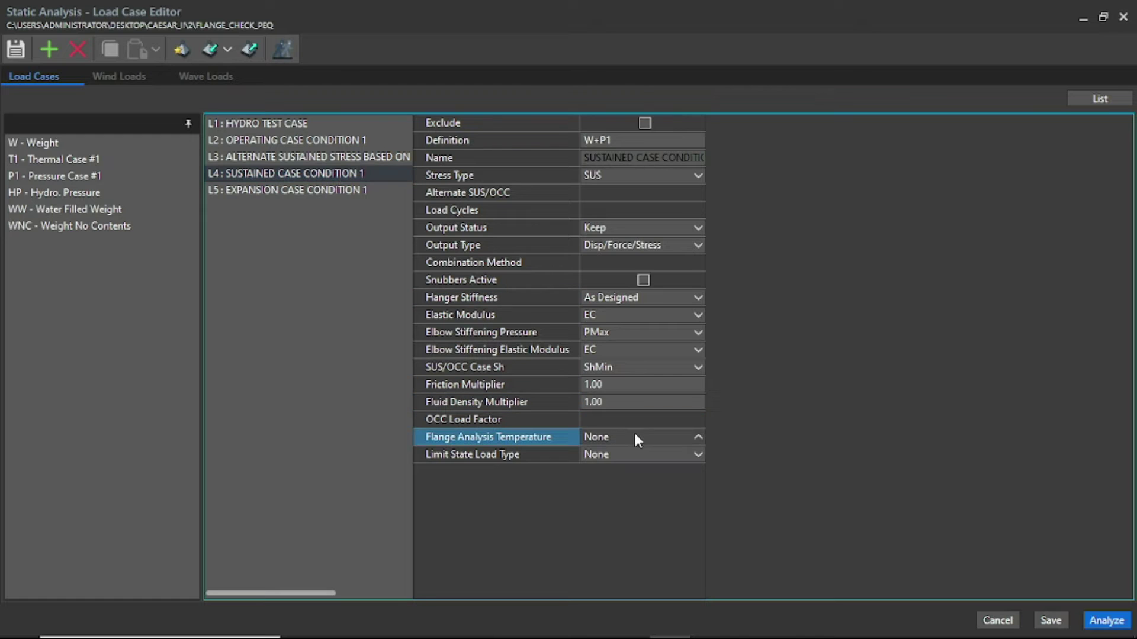
pyautogui.click(604, 403)
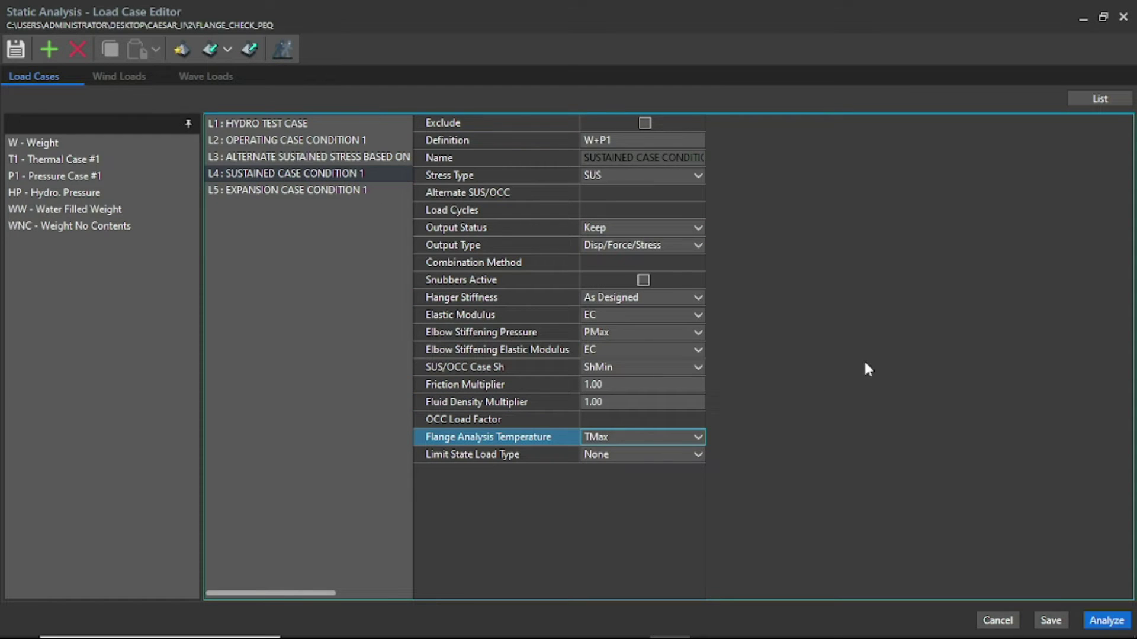
pyautogui.click(1057, 620)
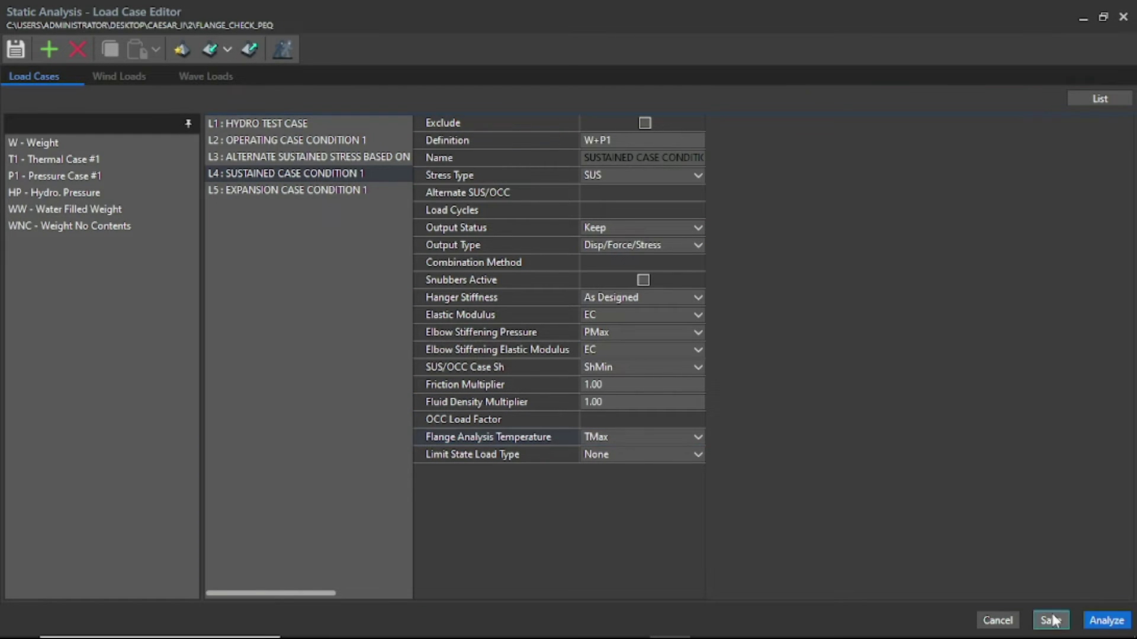
pyautogui.click(1104, 620)
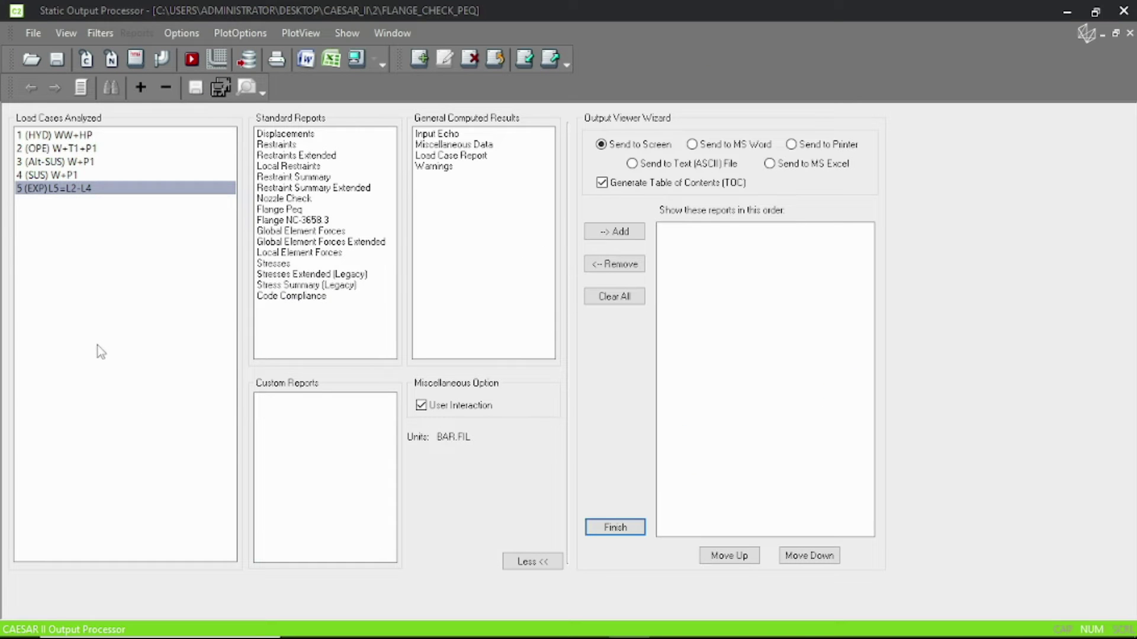
# Review the Flange Peq reports on screen for operating case 2 (W+T1+P1) and sustained case 4 (W+P1).
pyautogui.click(64, 151)
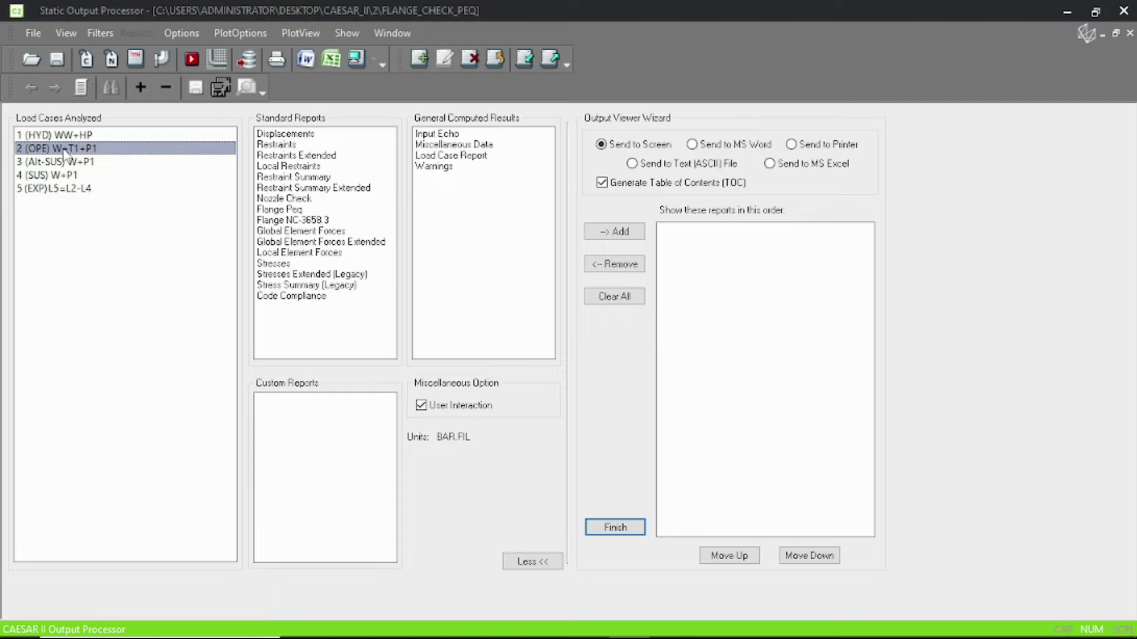
pyautogui.click(296, 212)
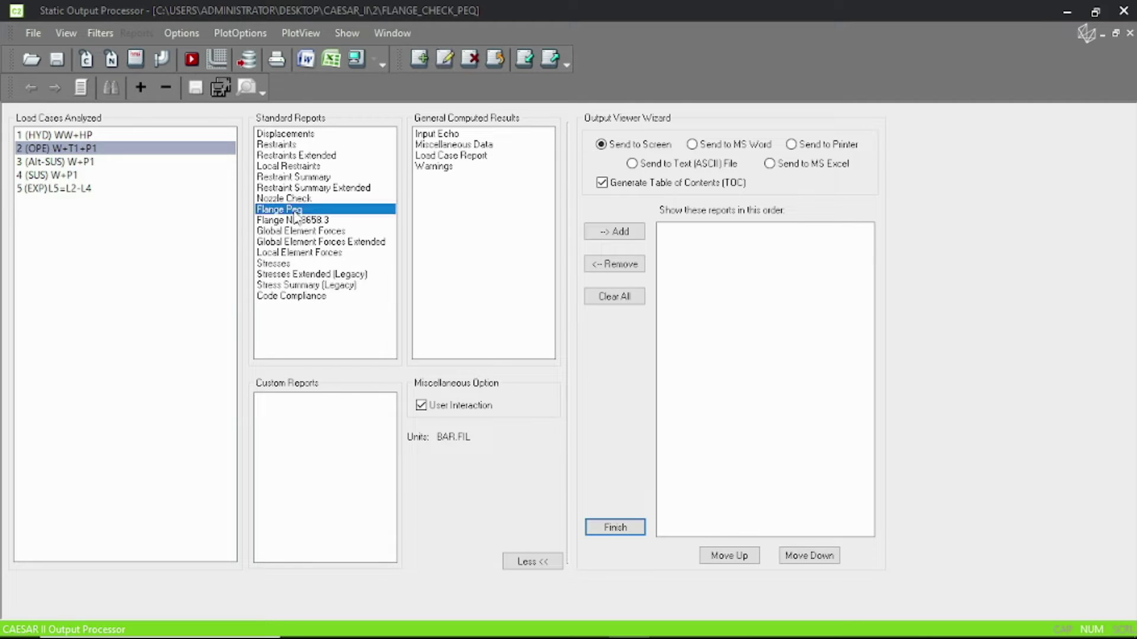
pyautogui.click(359, 62)
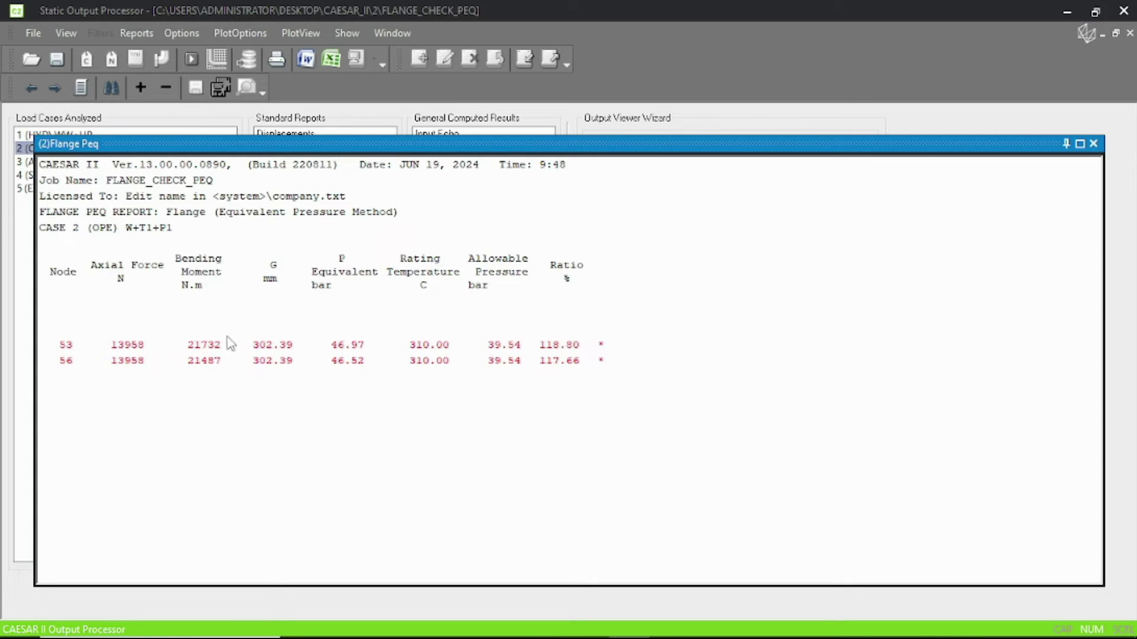
pyautogui.click(1093, 144)
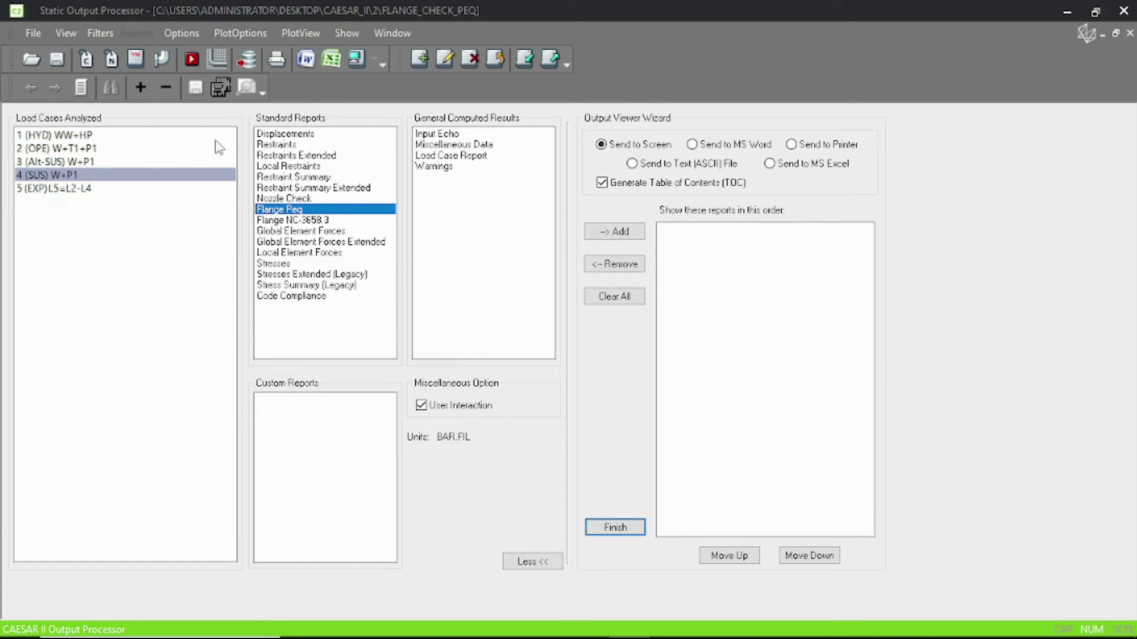
pyautogui.click(357, 58)
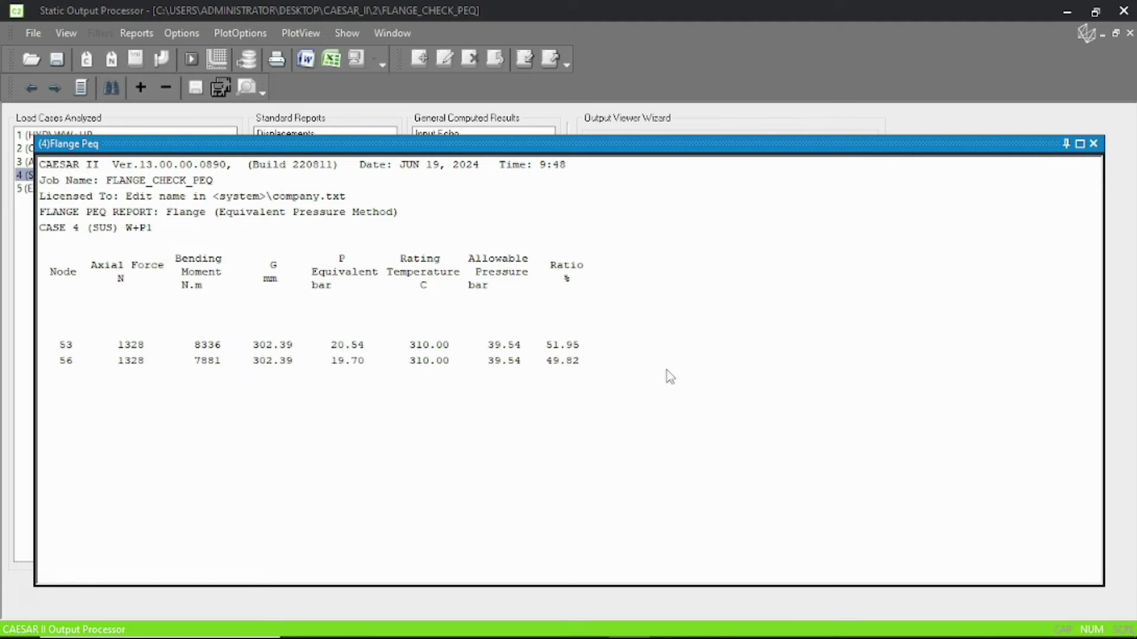
pyautogui.click(1093, 144)
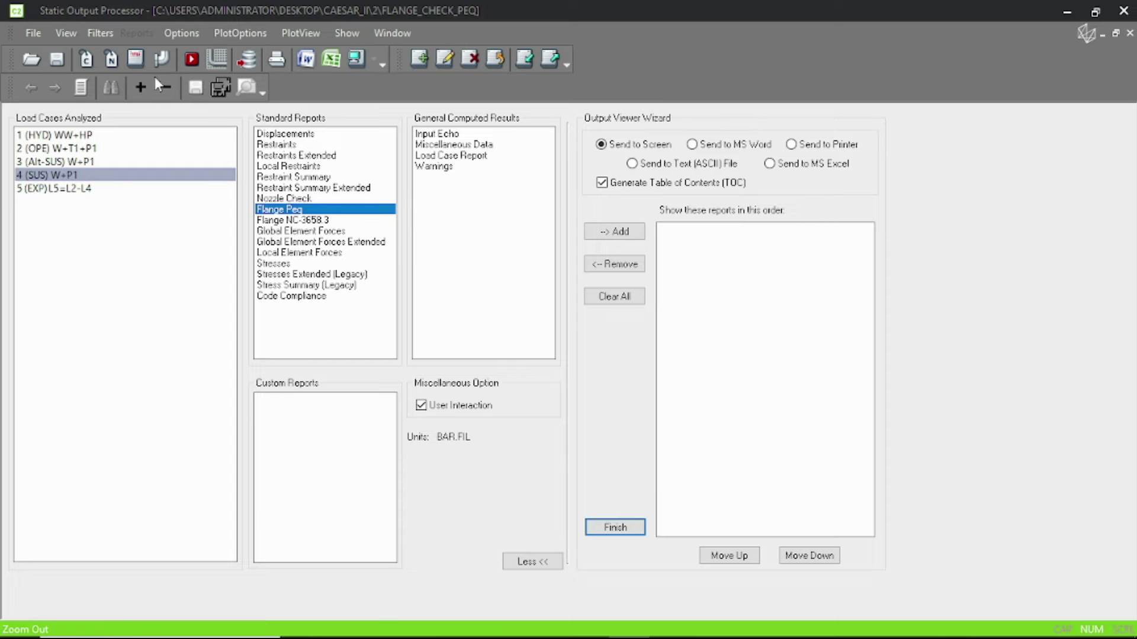
# Return to the piping input and break element 40-50 at new node 45, 1 m from node 40.
pyautogui.click(163, 59)
pyautogui.scroll(2, 981, 411)
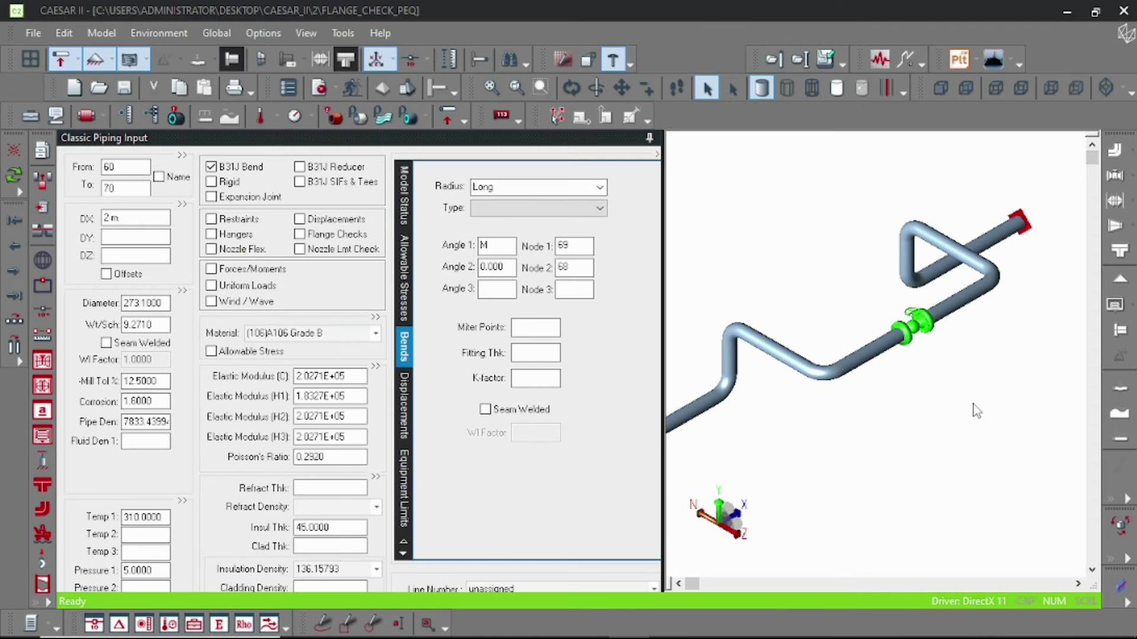
pyautogui.click(874, 353)
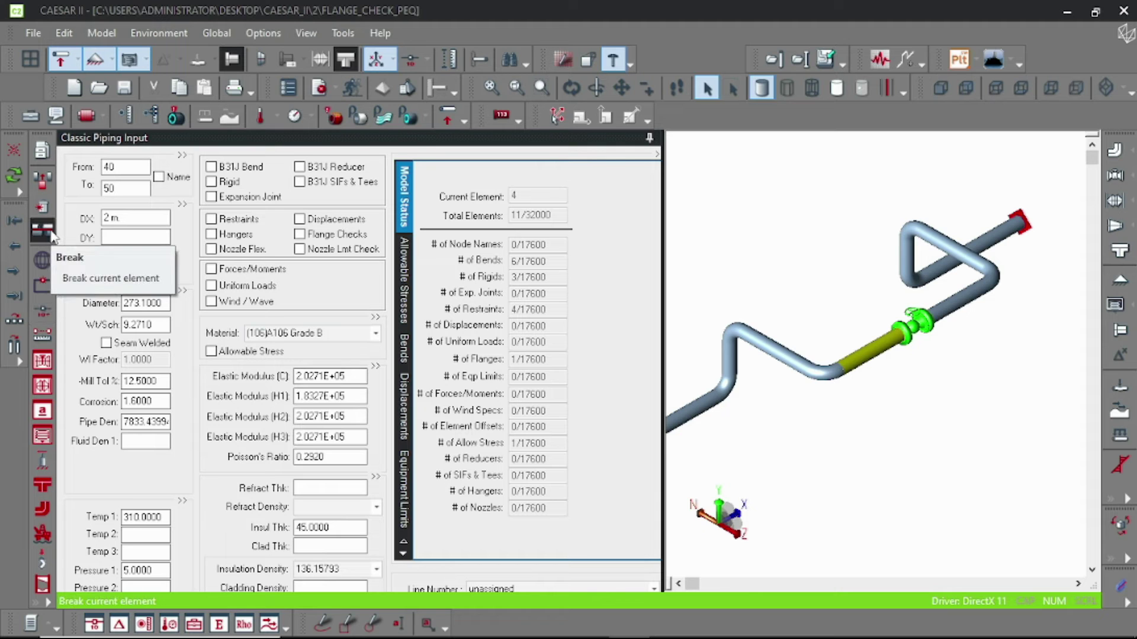
pyautogui.click(42, 231)
pyautogui.click(532, 487)
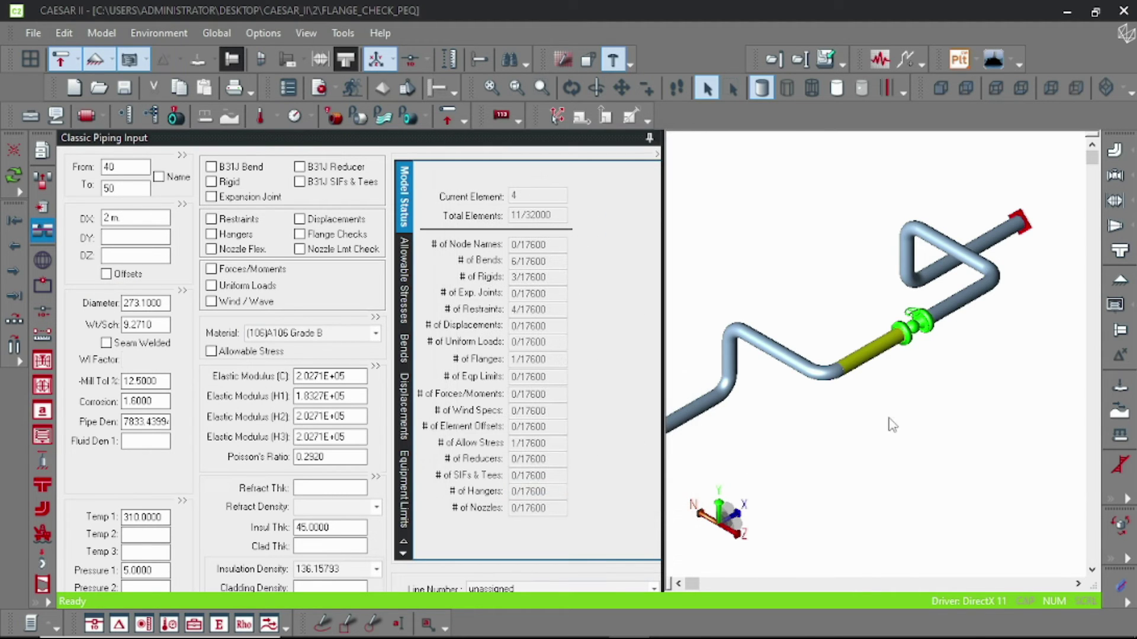
# Break element 60-70 at new node 65, 1 m from node 60.
pyautogui.click(959, 302)
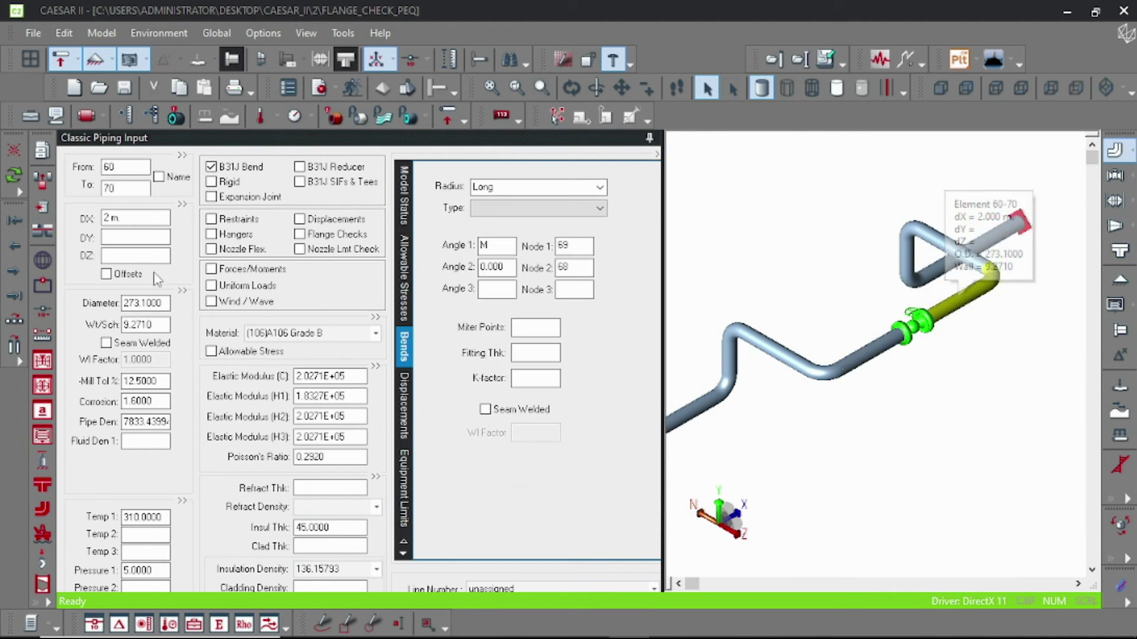
pyautogui.click(44, 237)
pyautogui.click(508, 489)
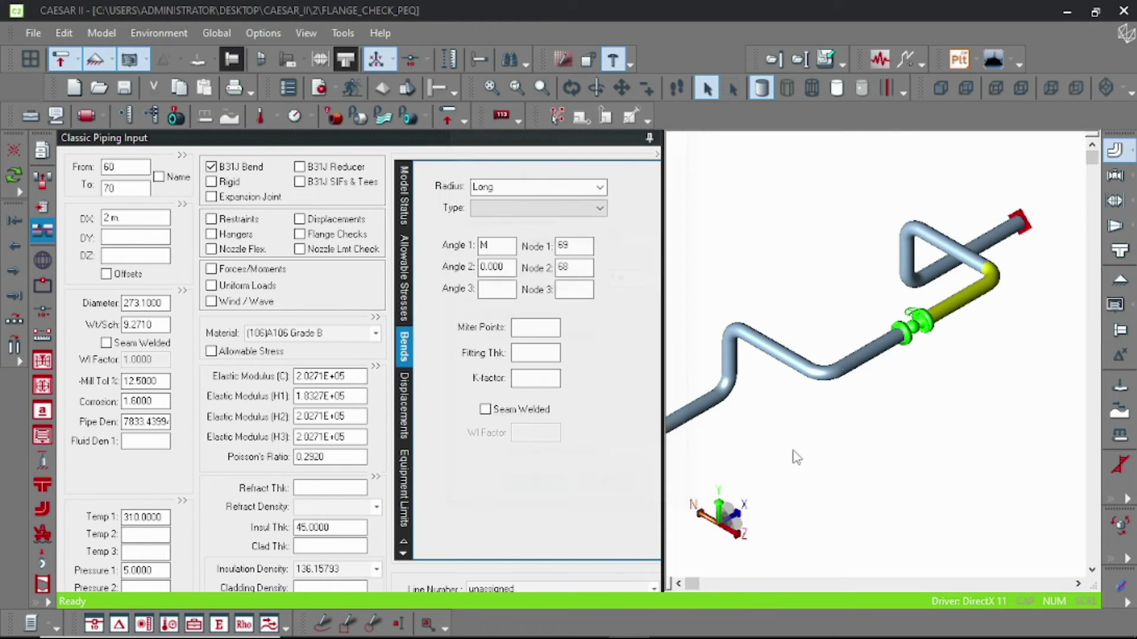
# Add a +Y restraint and a Guide restraint at node 45 on element 40-45.
pyautogui.click(865, 346)
pyautogui.click(858, 361)
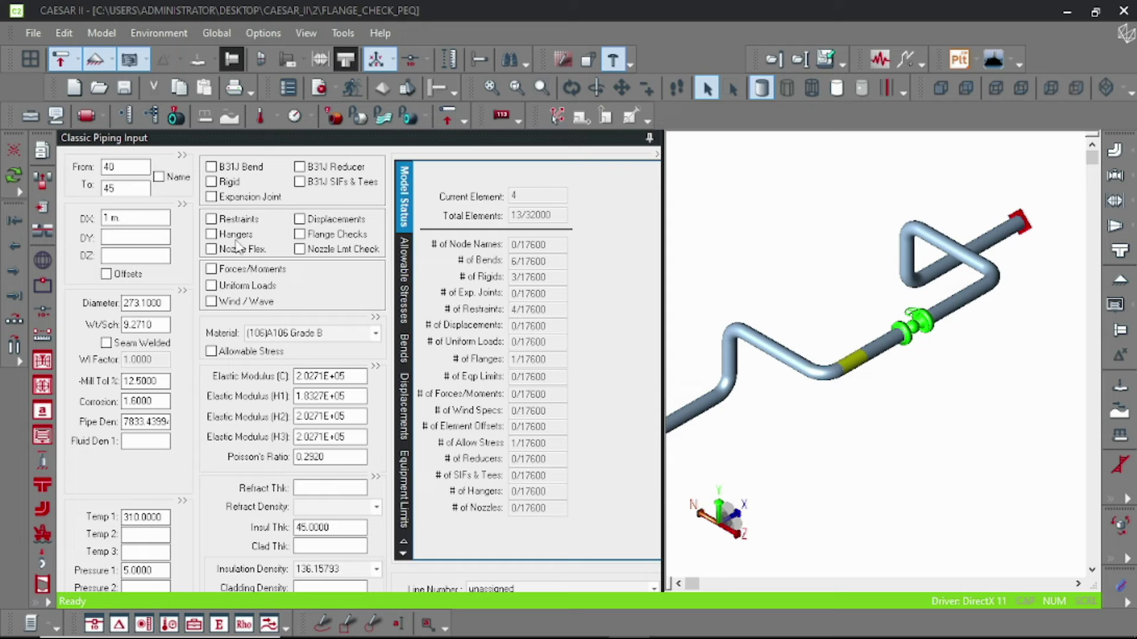
pyautogui.click(210, 219)
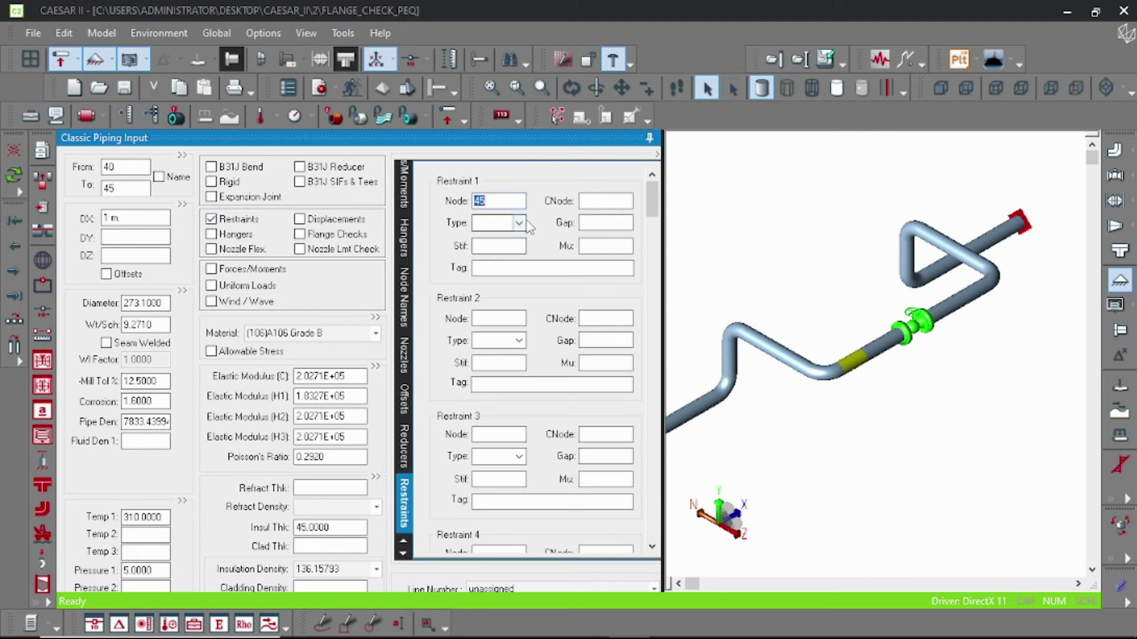
pyautogui.click(519, 223)
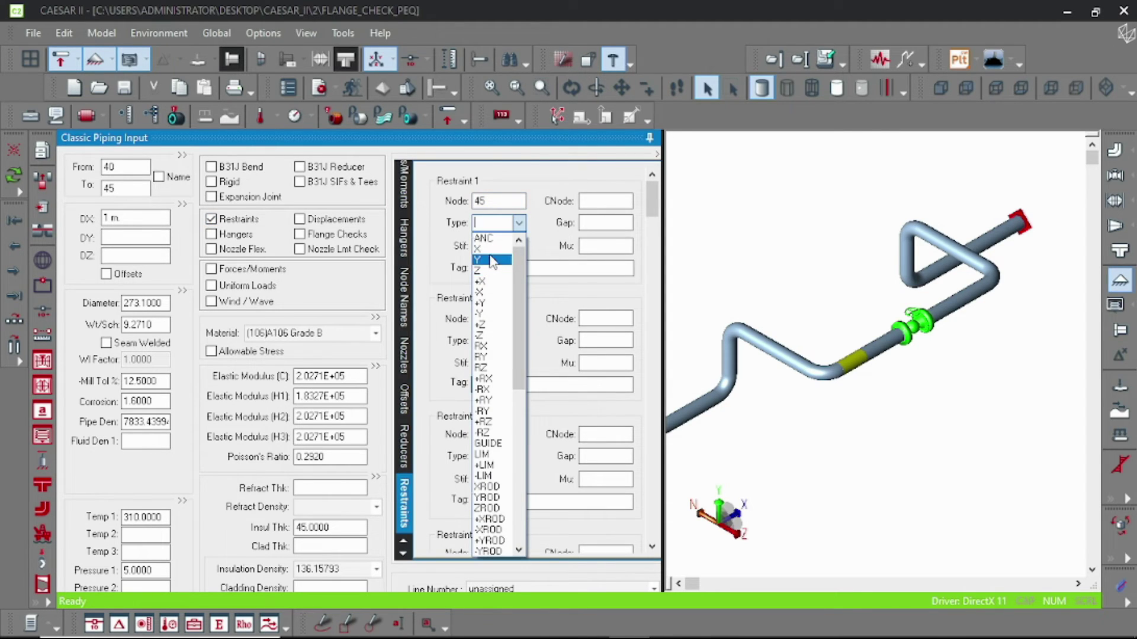
pyautogui.click(491, 261)
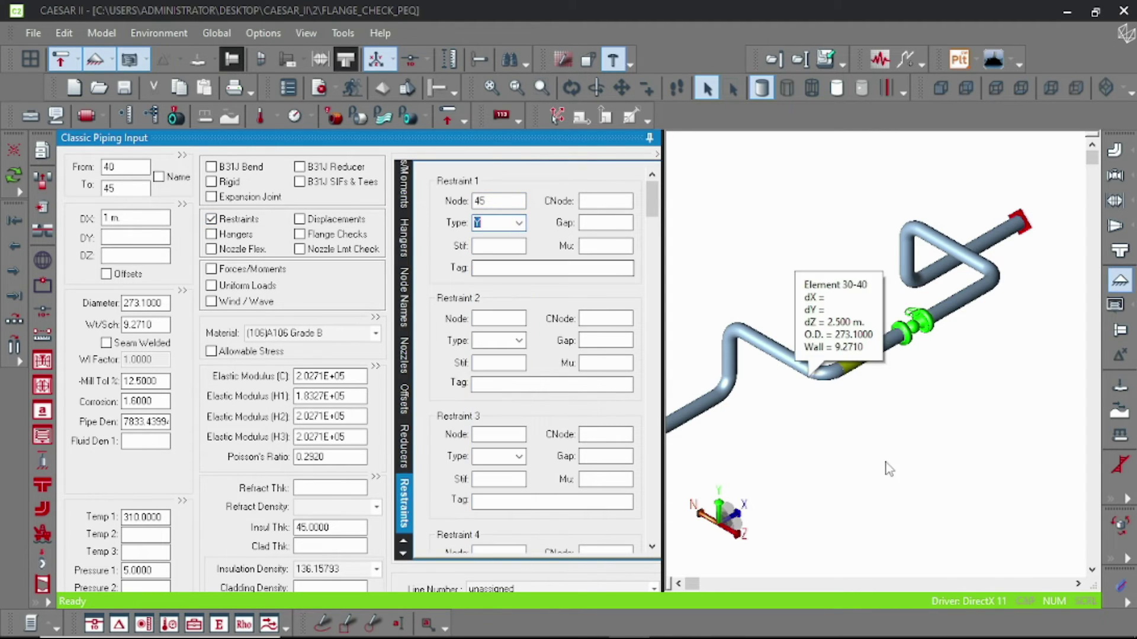
pyautogui.click(520, 223)
pyautogui.click(493, 281)
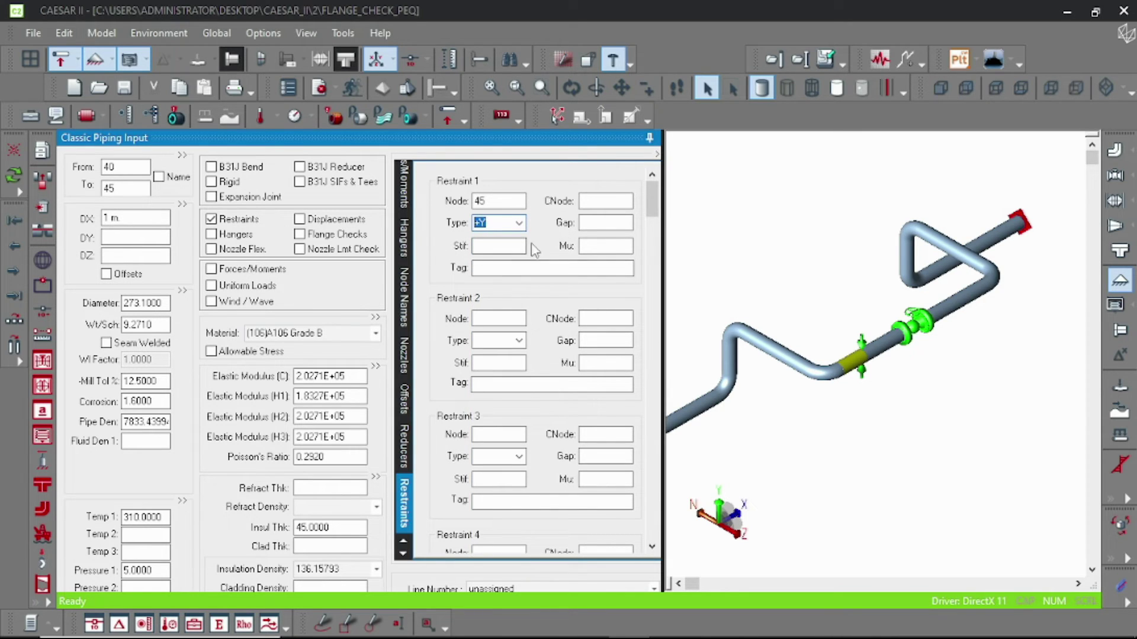
pyautogui.click(496, 318)
pyautogui.click(519, 341)
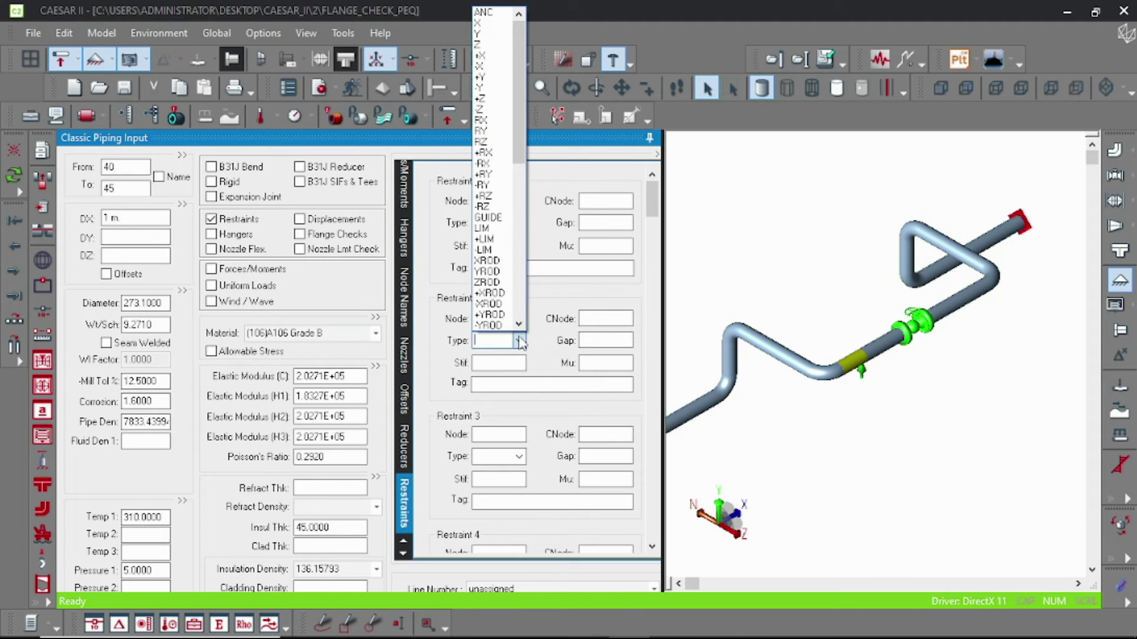
pyautogui.click(488, 217)
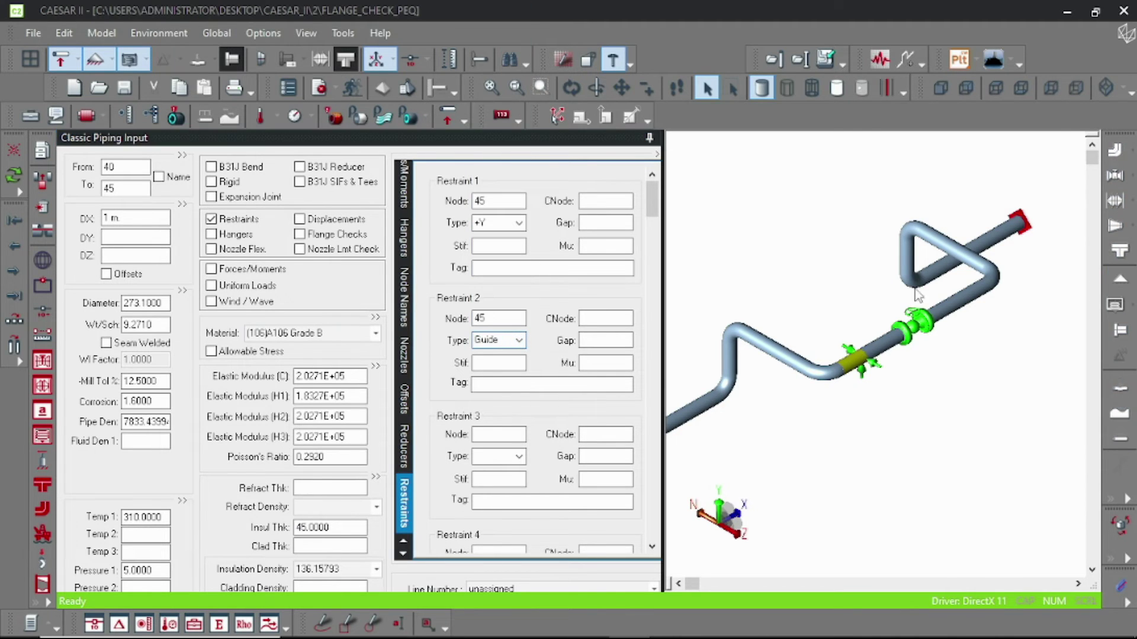
# Add a +Y restraint and a Guide restraint at node 65 on element 60-65.
pyautogui.click(946, 320)
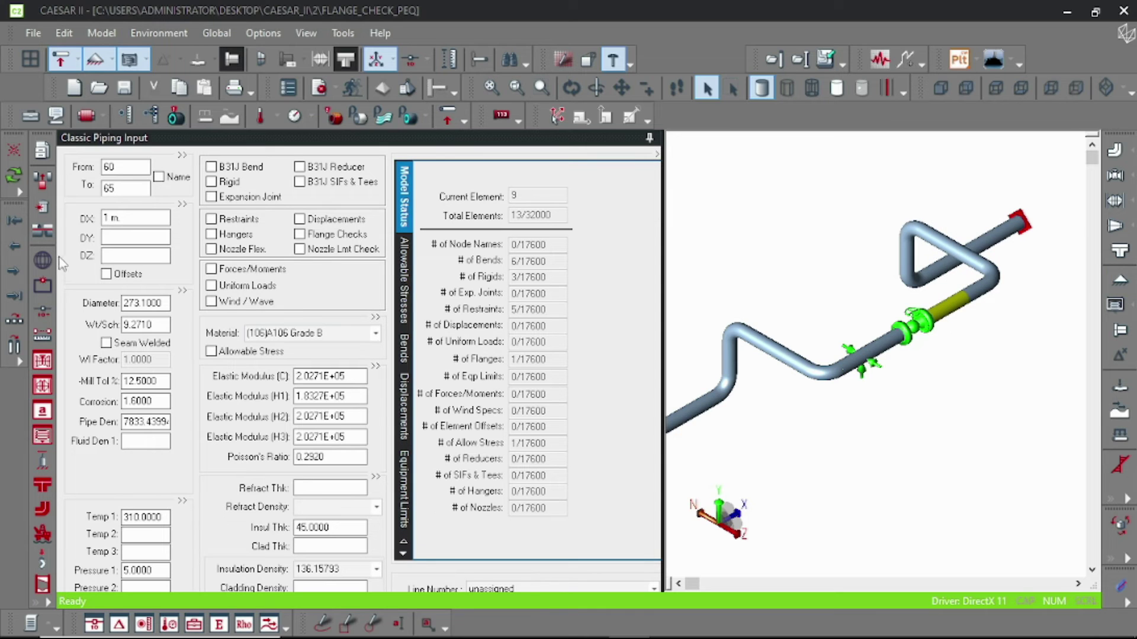
pyautogui.click(239, 219)
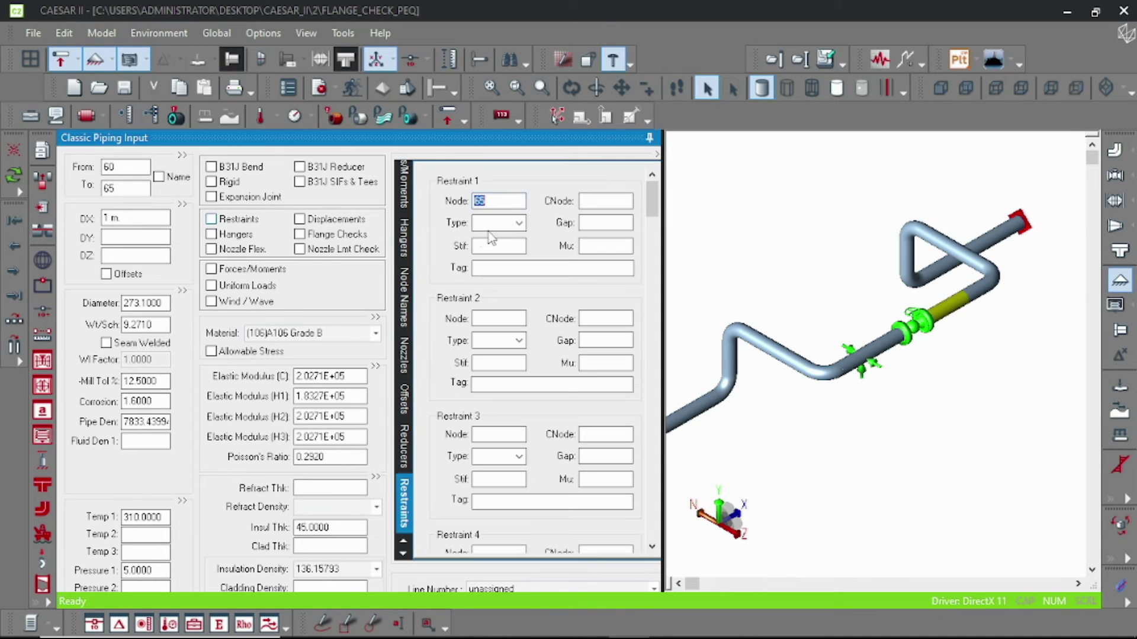
pyautogui.click(519, 225)
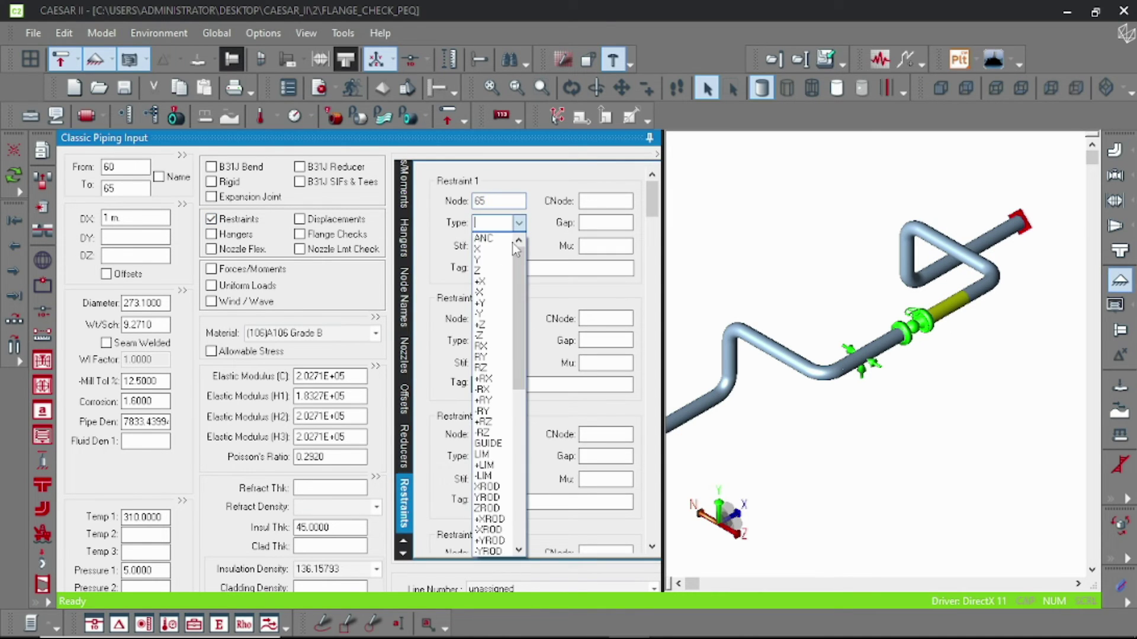
pyautogui.click(485, 303)
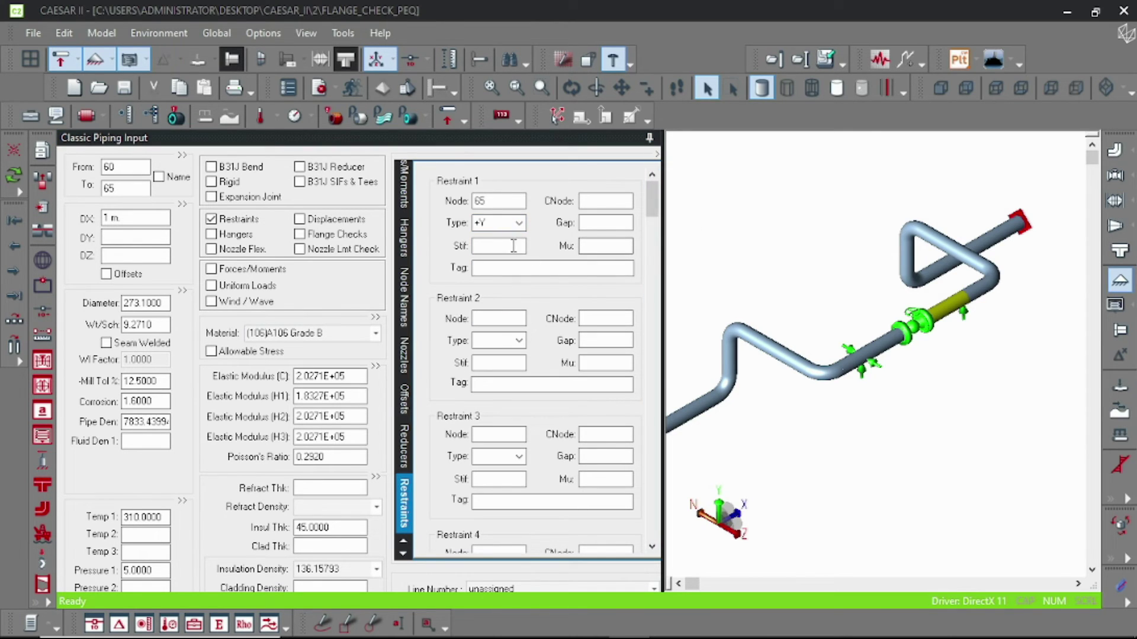
pyautogui.click(509, 319)
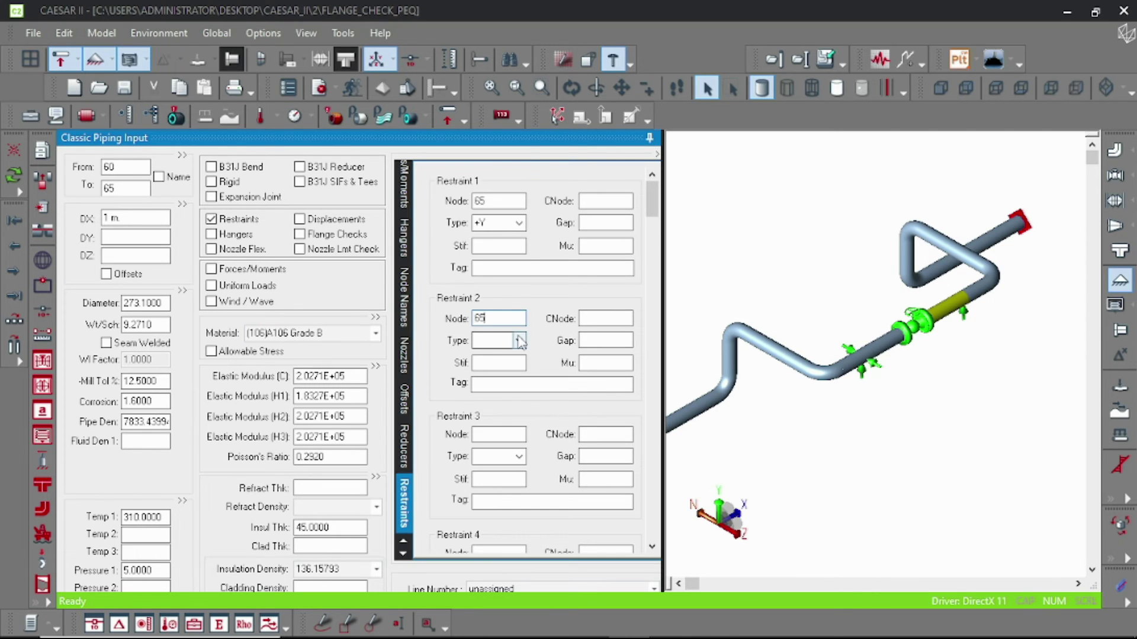
pyautogui.click(510, 339)
pyautogui.click(486, 225)
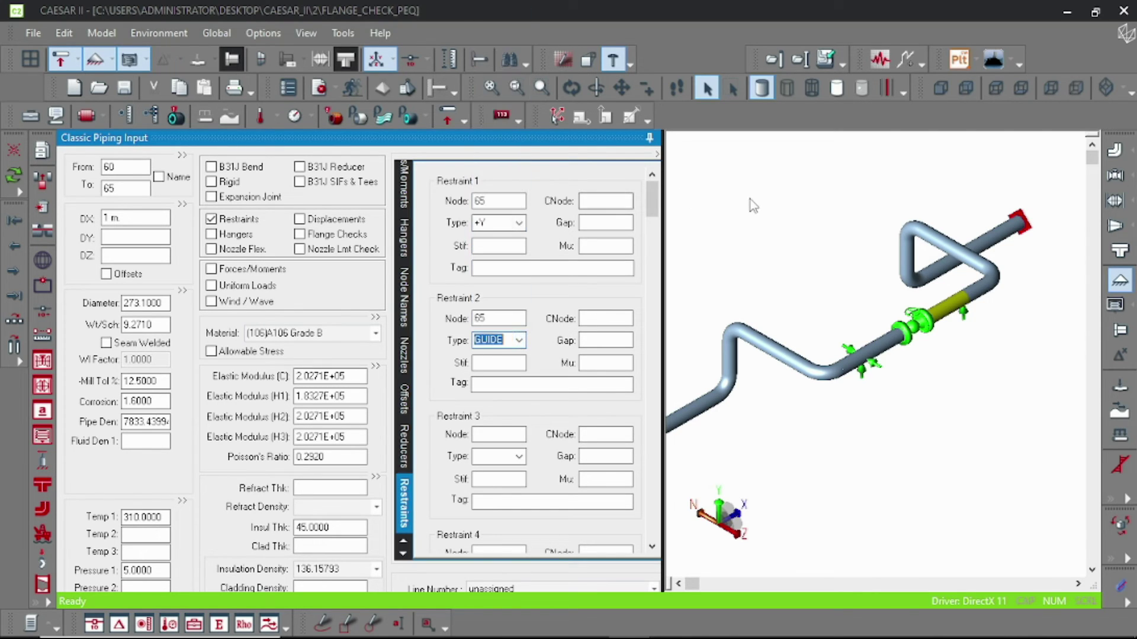
# View the Flange Peq report for load case 2 (OPE) W+T1+P1 on screen and close it.
pyautogui.scroll(-3, 916, 477)
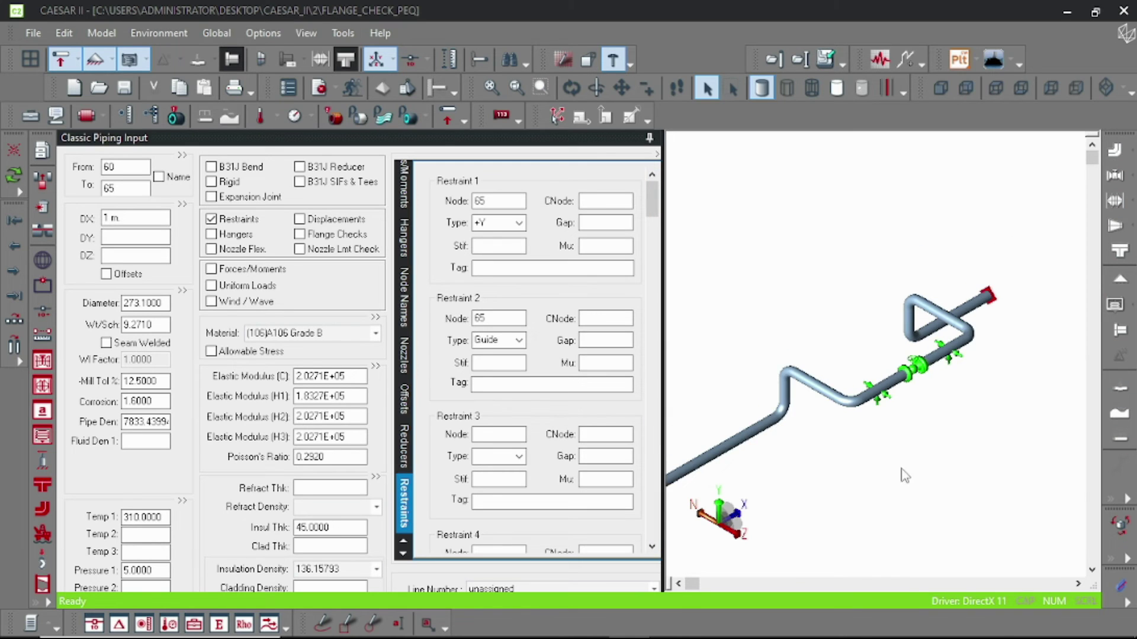
pyautogui.scroll(1, 986, 437)
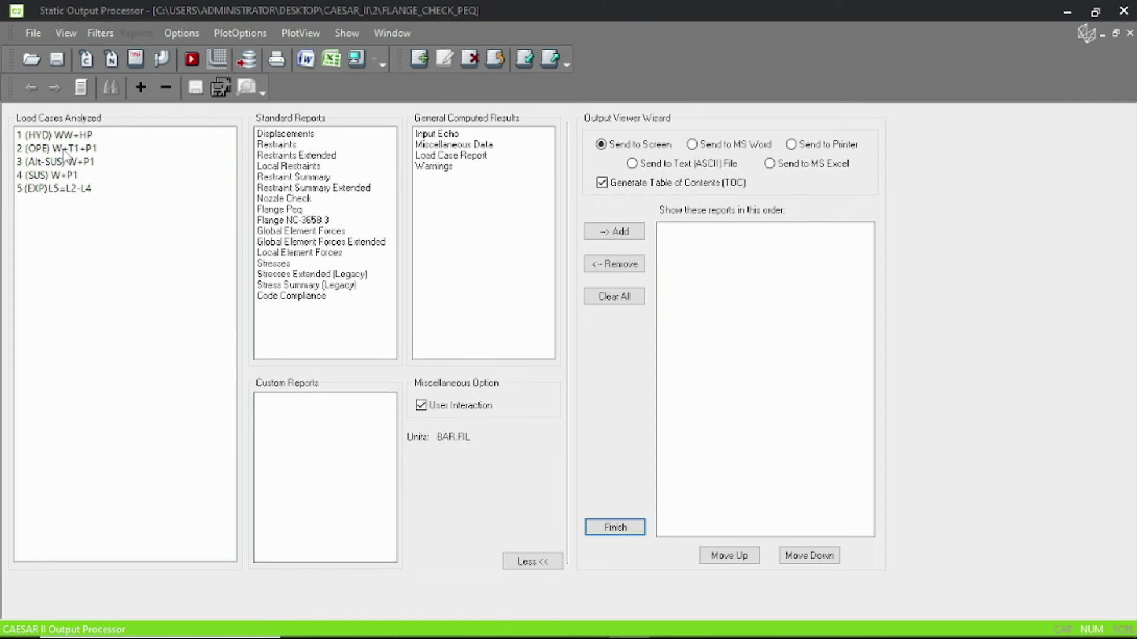
pyautogui.click(64, 149)
pyautogui.click(279, 209)
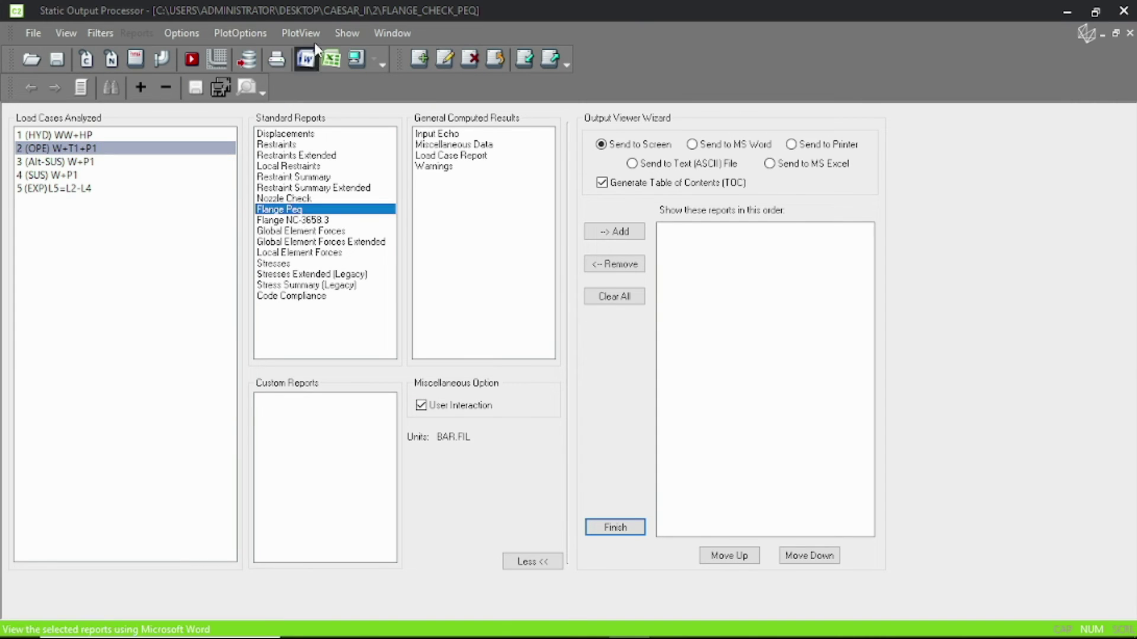
pyautogui.click(355, 58)
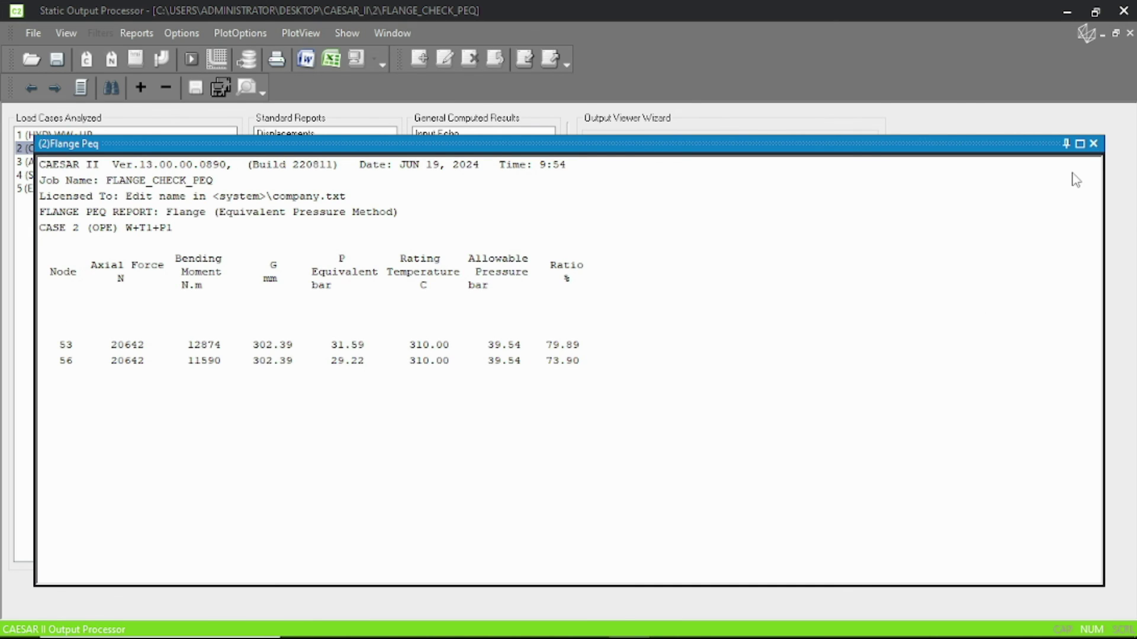
pyautogui.click(1093, 143)
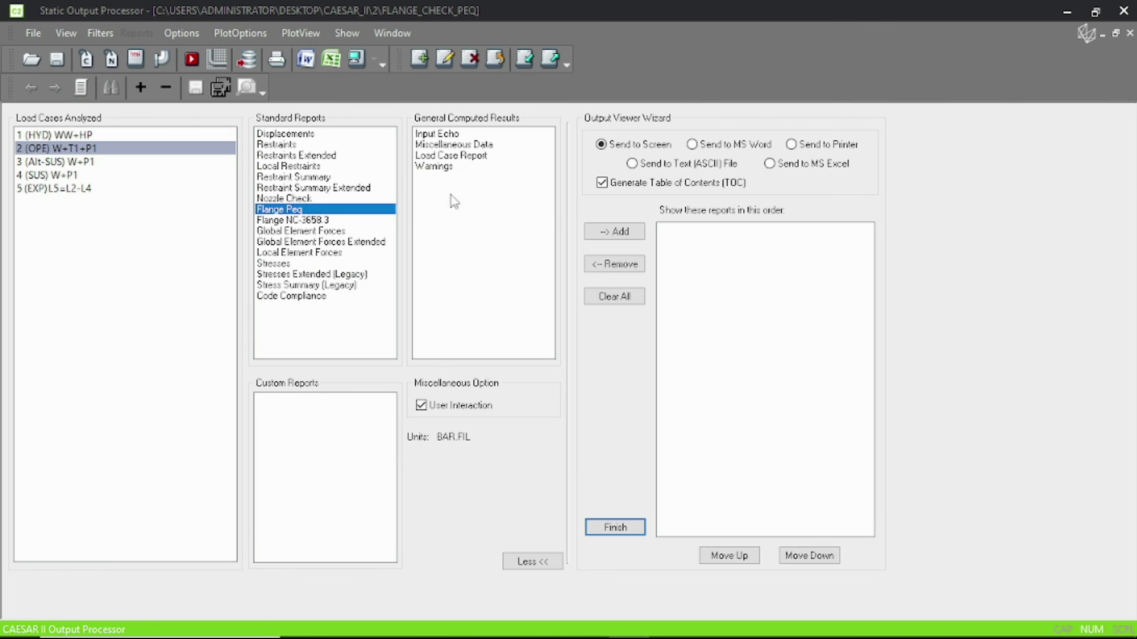
# Return to the piping input, view the NC-3658.3 flange check fields for valve element 53-56, and switch the method back to Peq.
pyautogui.click(165, 59)
pyautogui.scroll(3, 921, 445)
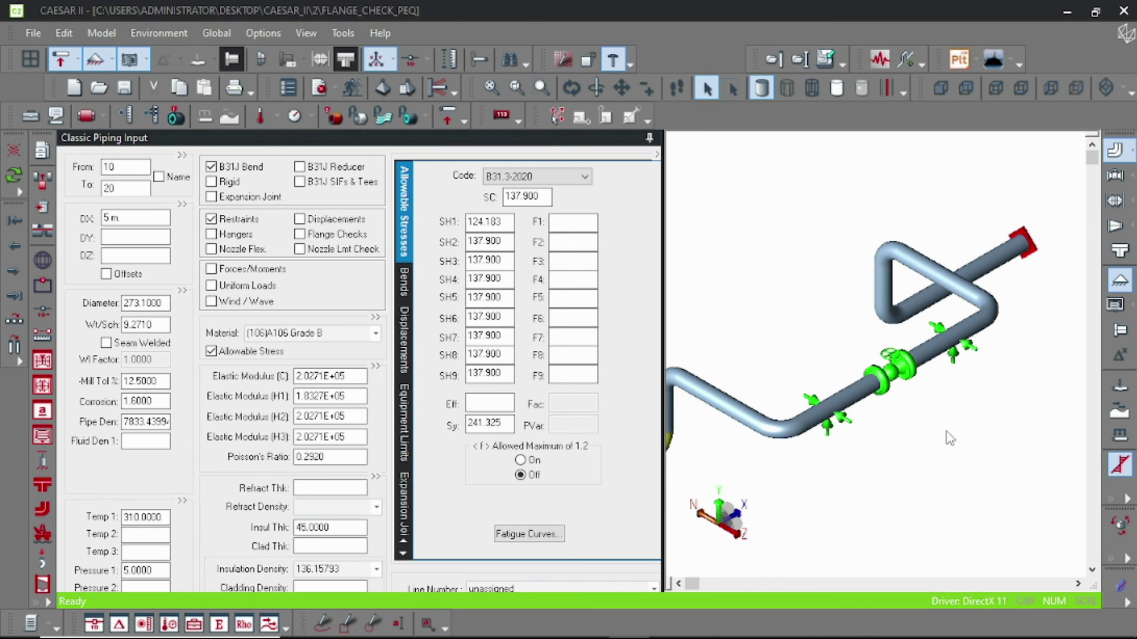
pyautogui.scroll(-1, 956, 420)
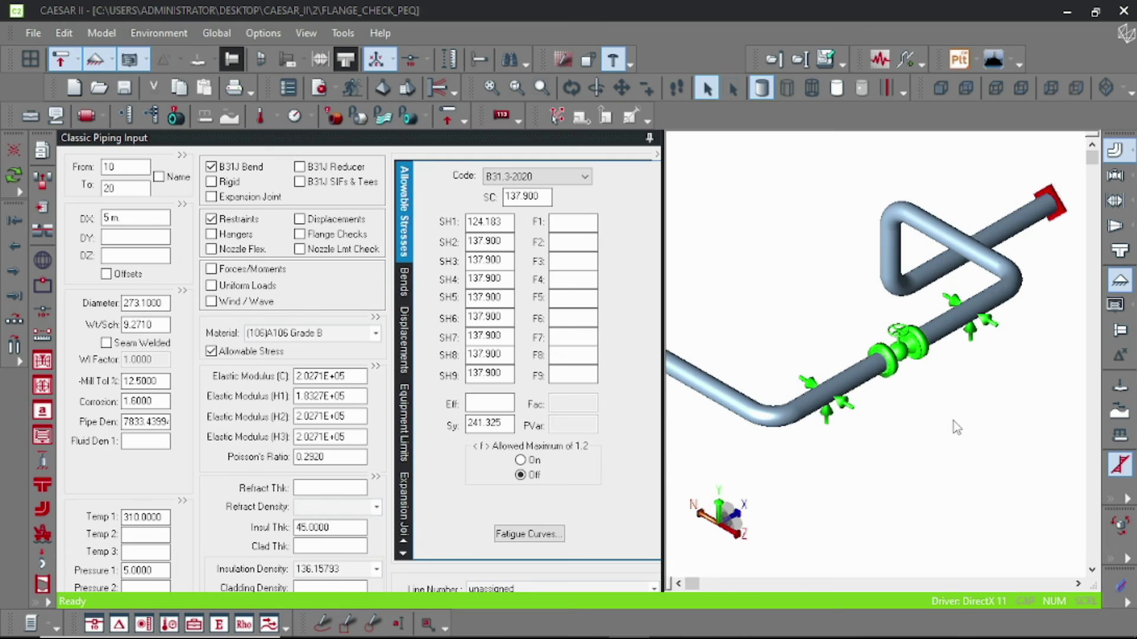
pyautogui.moveTo(948, 442); pyautogui.dragTo(942, 459, button='middle')
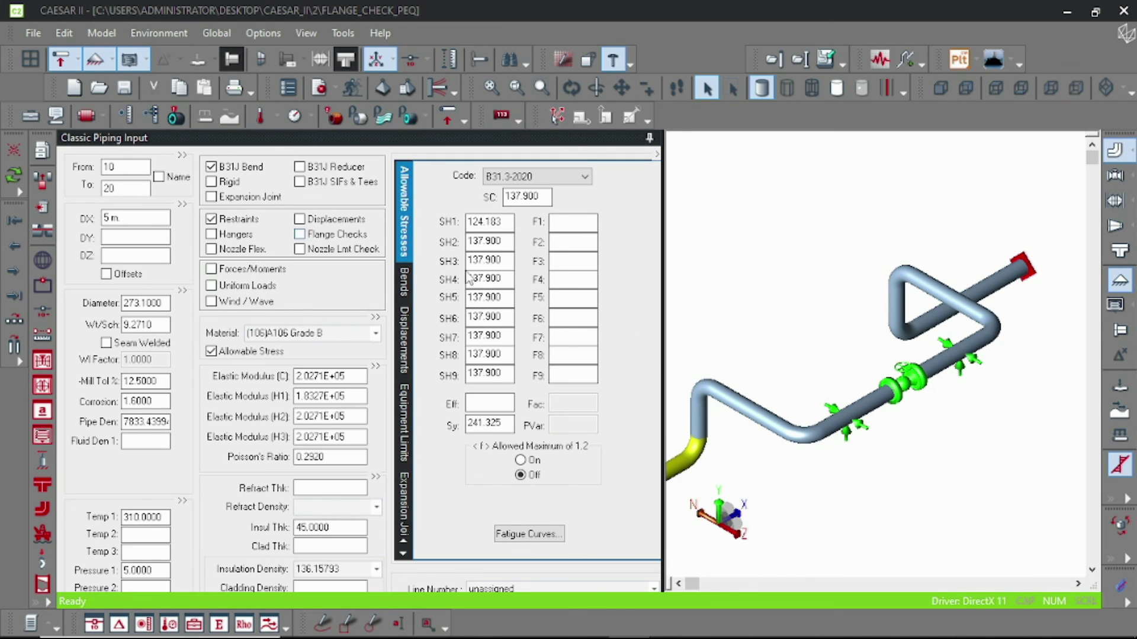
pyautogui.click(904, 383)
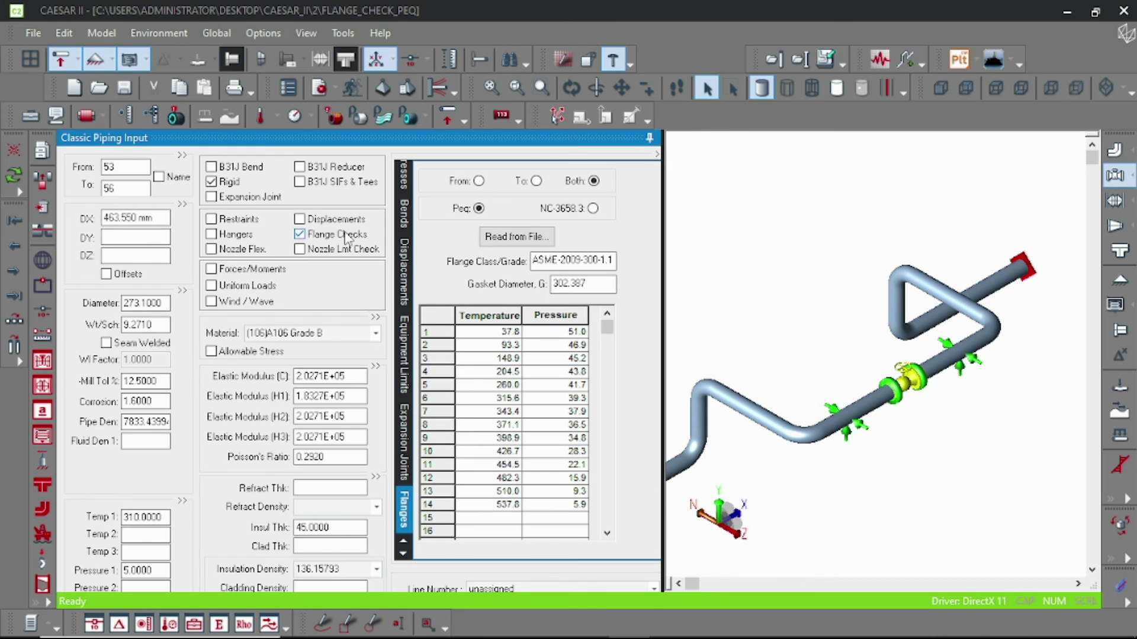
pyautogui.click(592, 208)
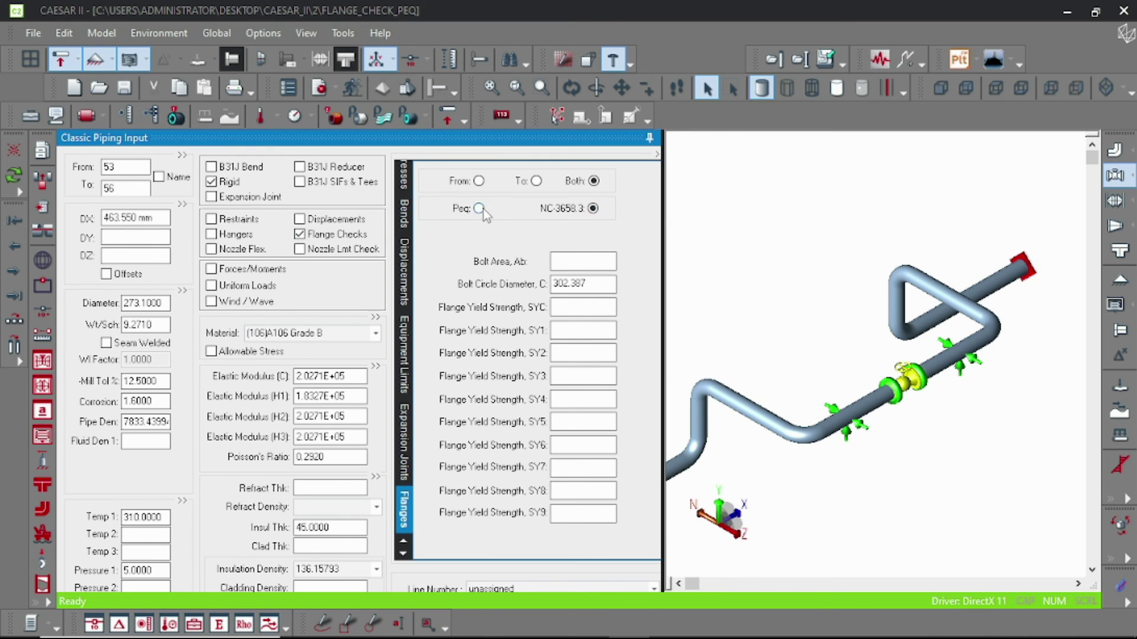
pyautogui.click(479, 209)
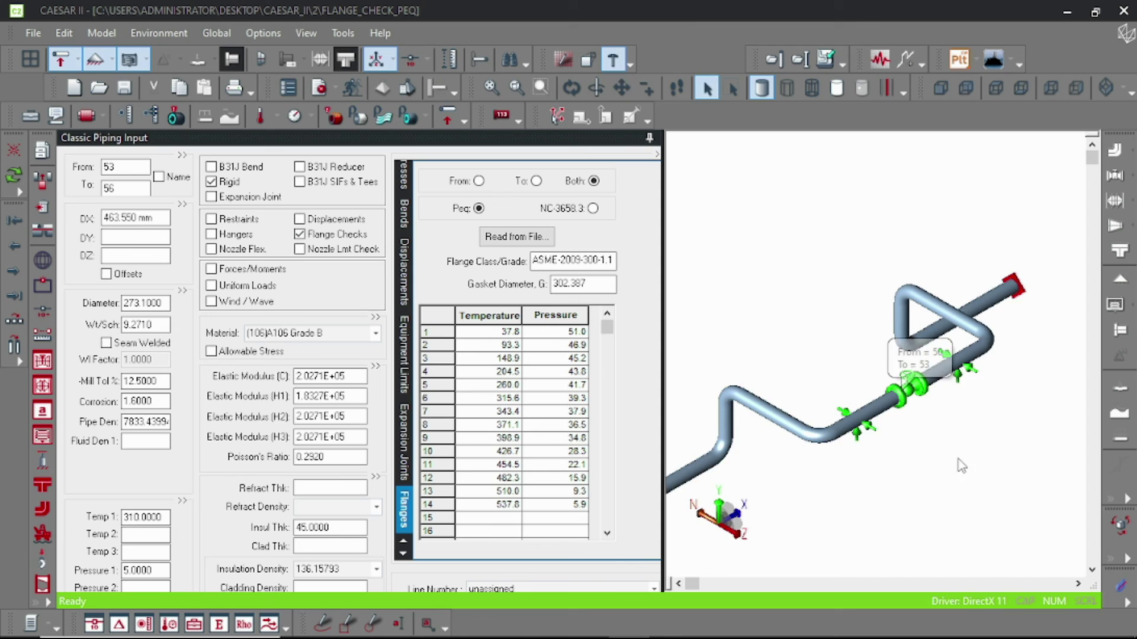
pyautogui.moveTo(962, 466); pyautogui.dragTo(947, 453, button='middle')
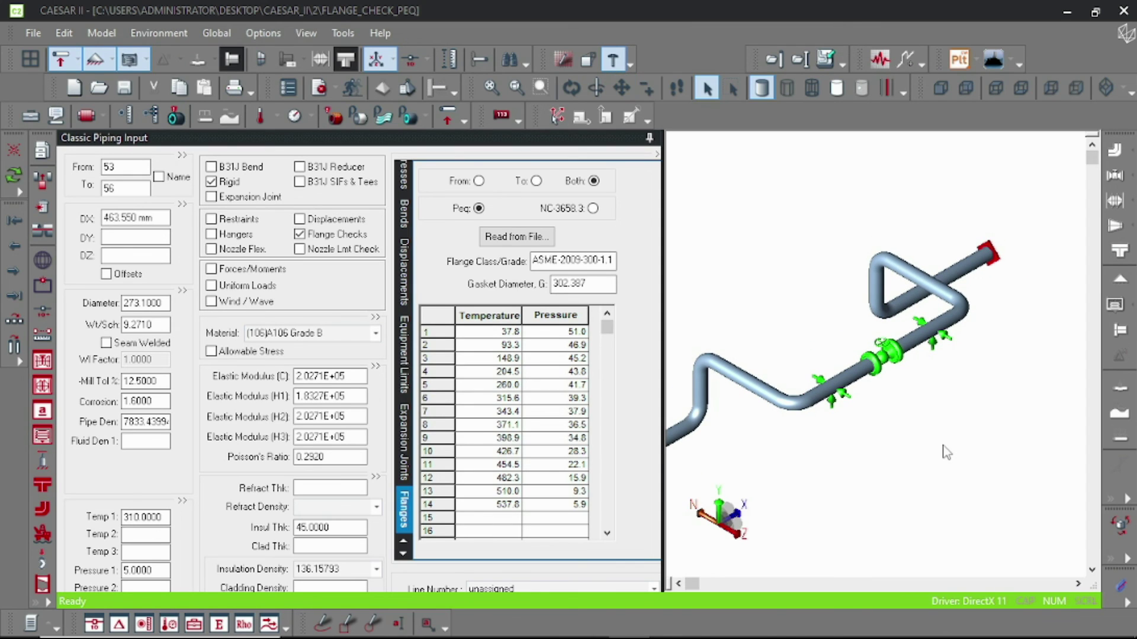